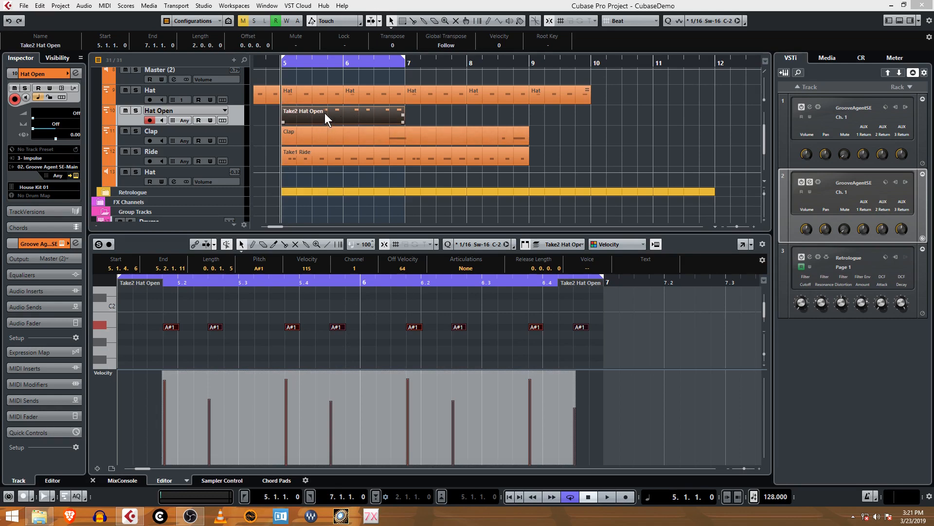
Step: Play the two-bar loop and listen to the Hat Open track soloed and within the full mix
{"action": "key", "text": "space"}
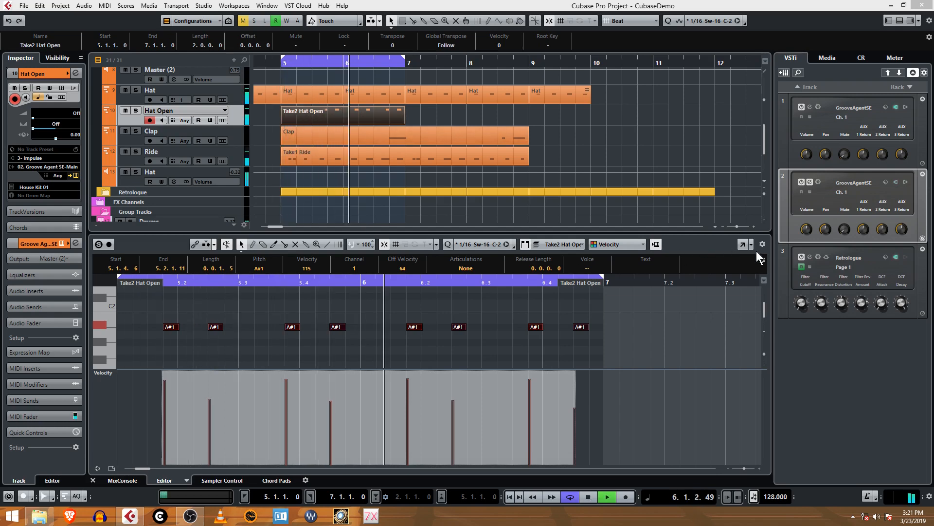
{"action": "left_click", "coordinate": [137, 112]}
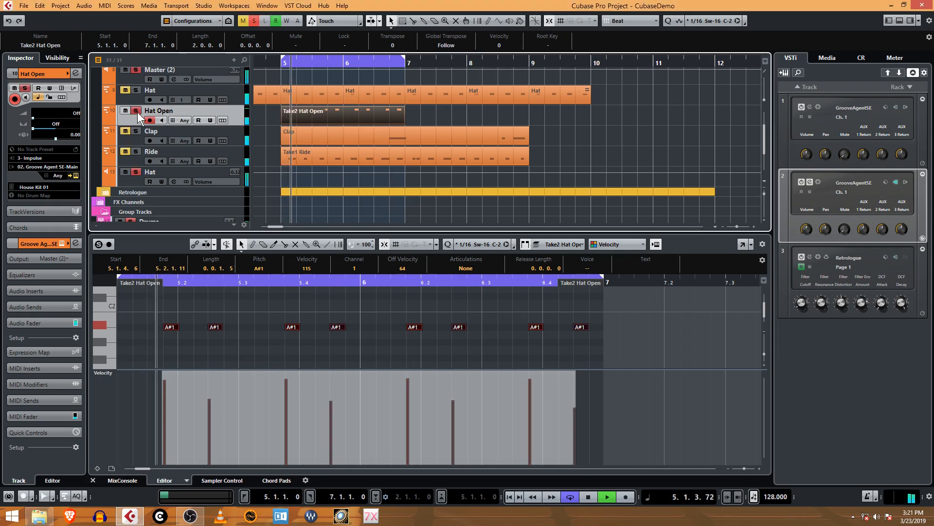
{"action": "left_click", "coordinate": [138, 112]}
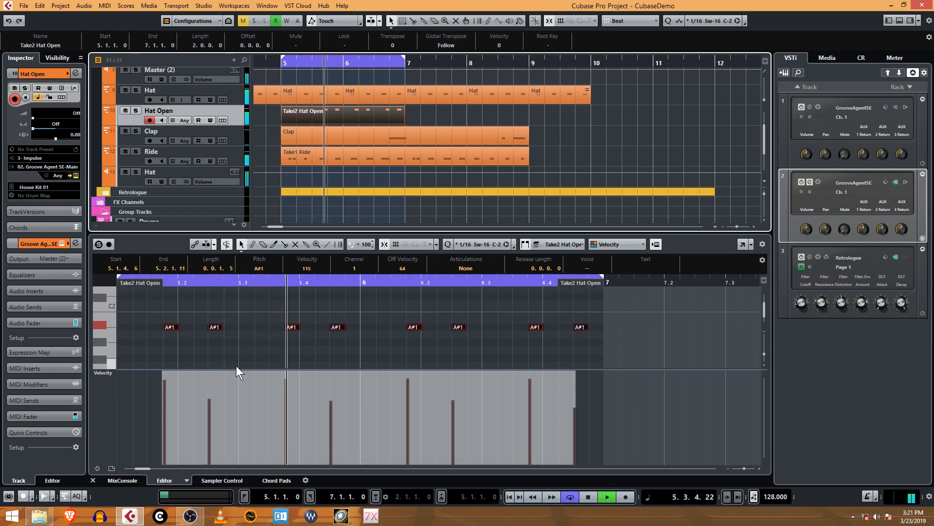
{"action": "key", "text": "space"}
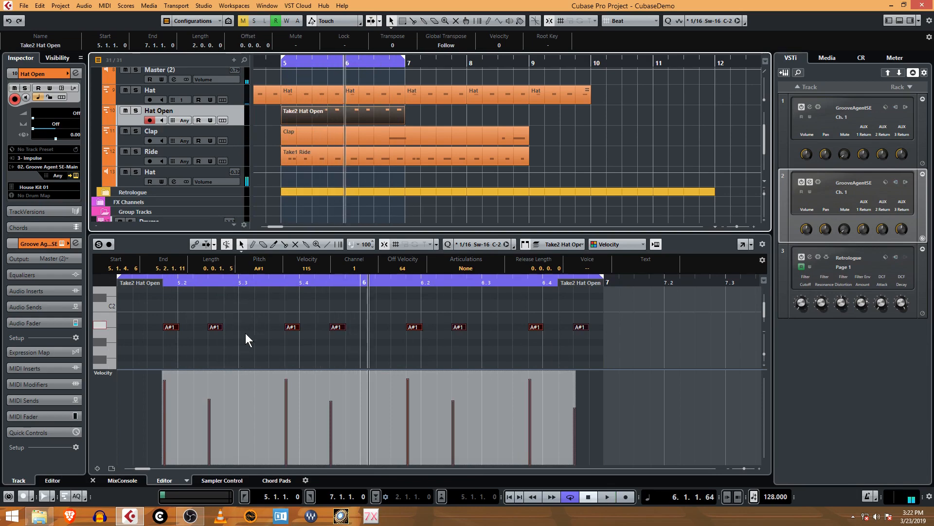
{"action": "left_click", "coordinate": [203, 332]}
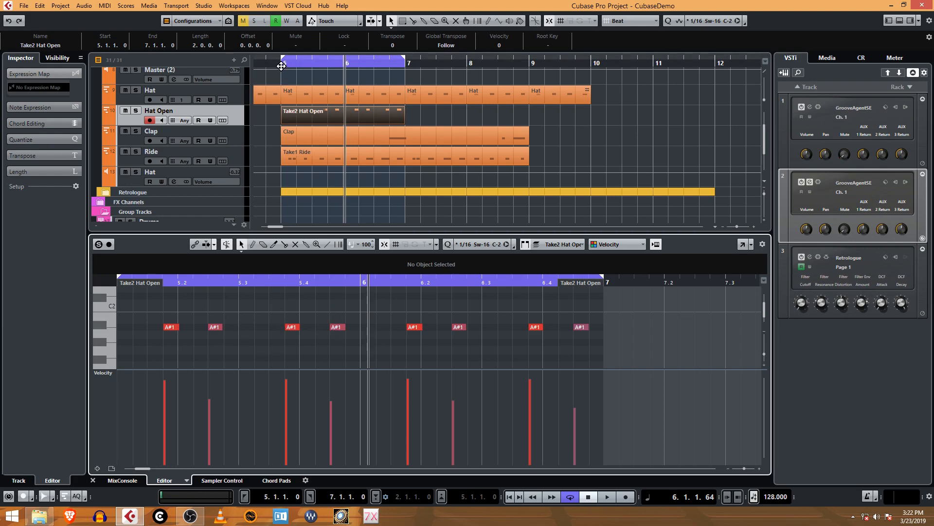
Step: Move the Take2 Hat Open part to start at bar 7 and create an empty two-bar part at bar 5
{"action": "left_click_drag", "start_coordinate": [337, 116], "coordinate": [462, 119]}
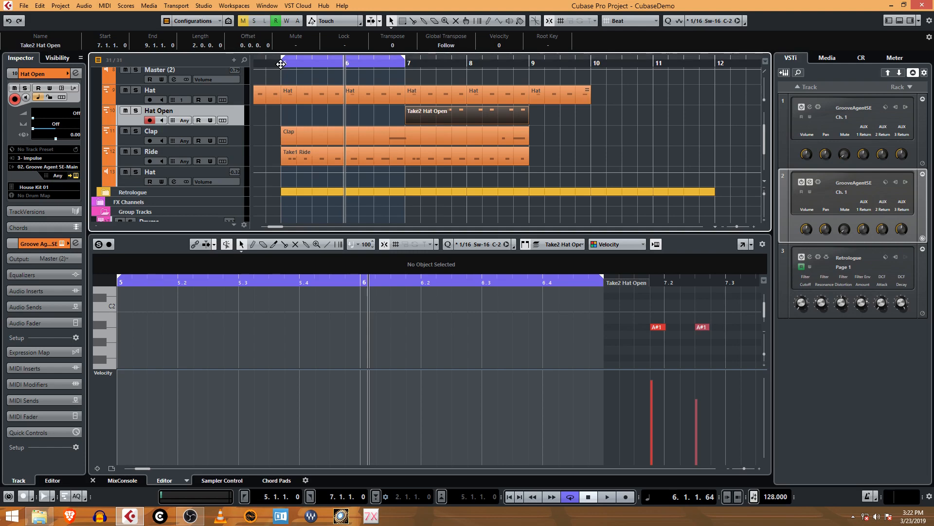
{"action": "double_click", "coordinate": [311, 121]}
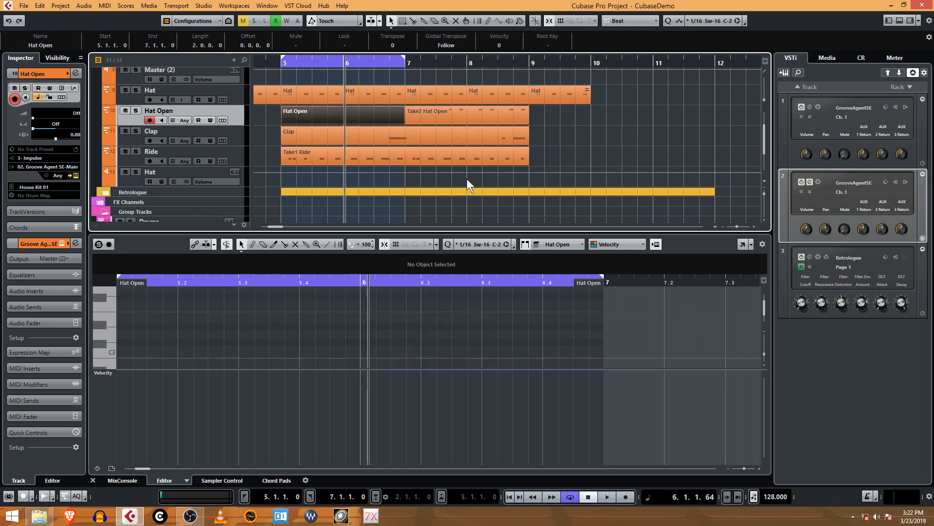
{"action": "left_click", "coordinate": [463, 116]}
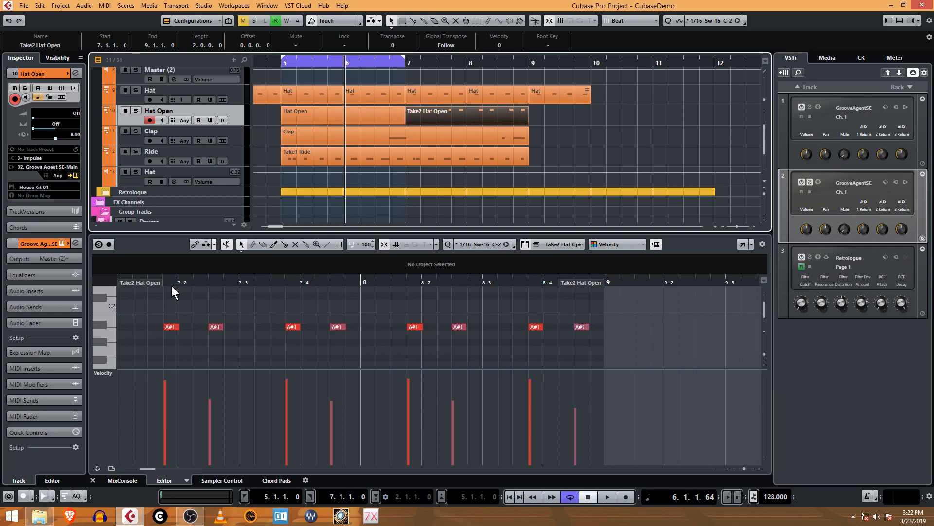
{"action": "left_click", "coordinate": [337, 115]}
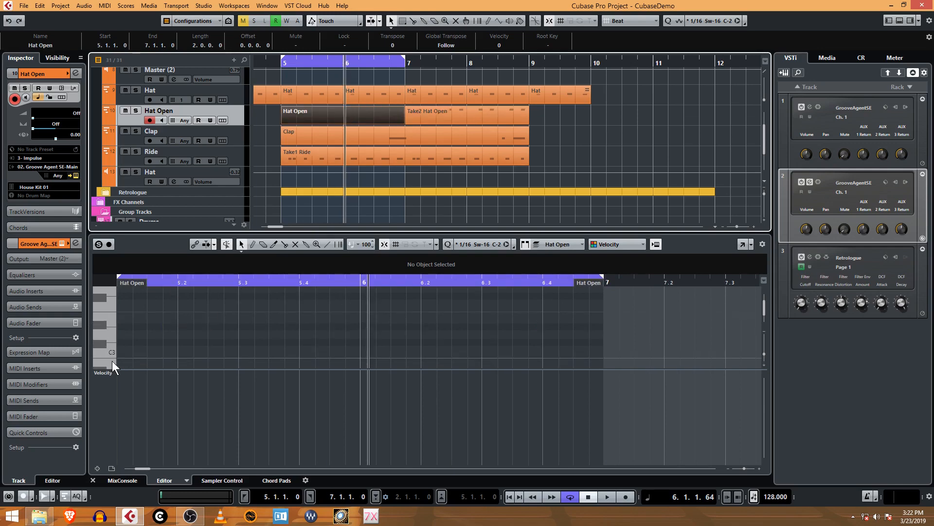
Step: Add a note at 5.1.4.6 in the empty Hat Open part and set its pitch to A#1
{"action": "scroll", "coordinate": [103, 330], "scroll_direction": "down", "scroll_amount": 6}
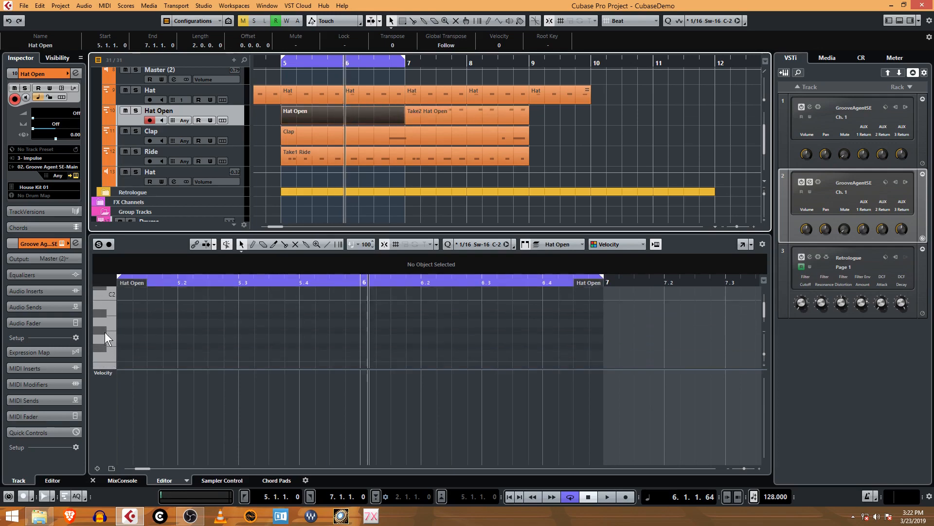
{"action": "scroll", "coordinate": [106, 333], "scroll_direction": "up", "scroll_amount": 2}
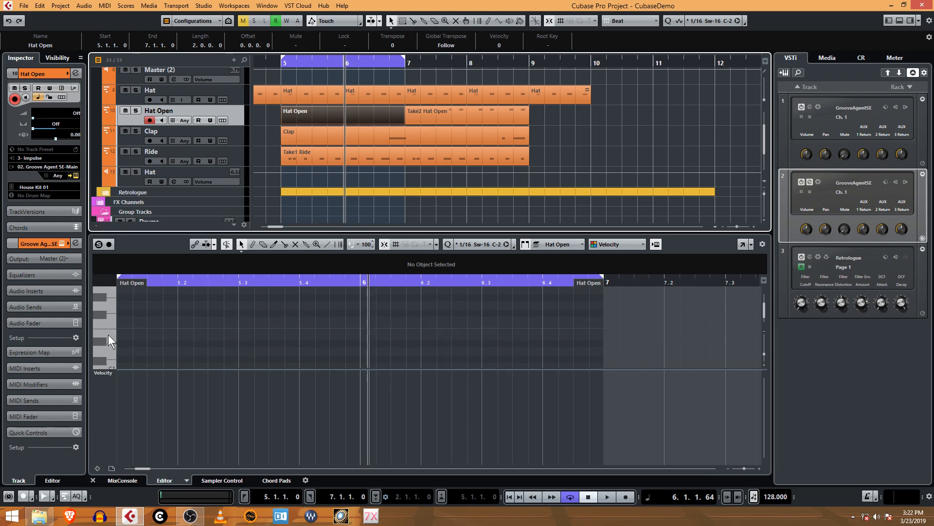
{"action": "scroll", "coordinate": [108, 334], "scroll_direction": "up", "scroll_amount": 2}
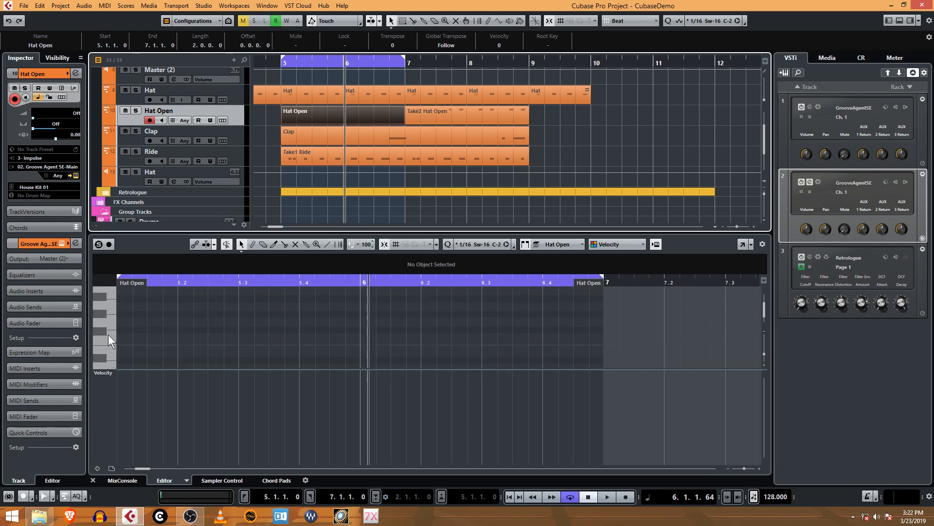
{"action": "left_click", "coordinate": [102, 311]}
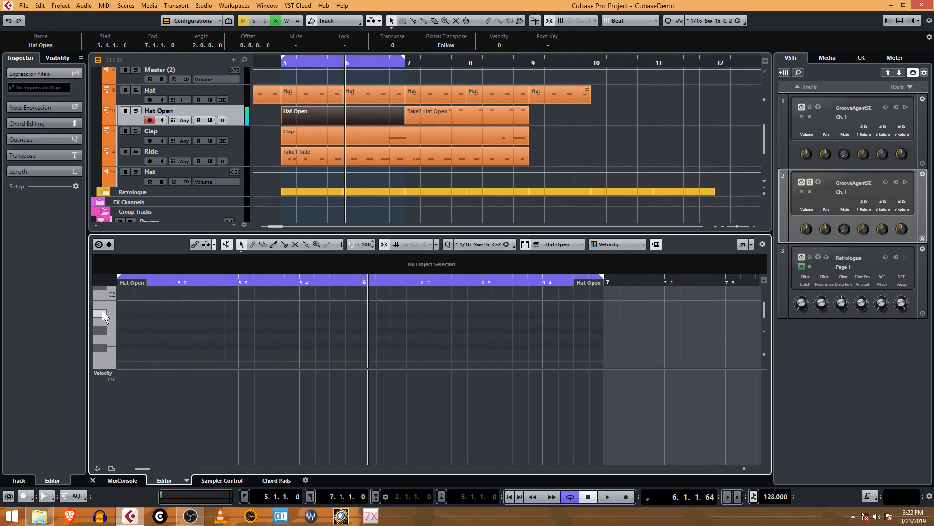
{"action": "left_click", "coordinate": [170, 323]}
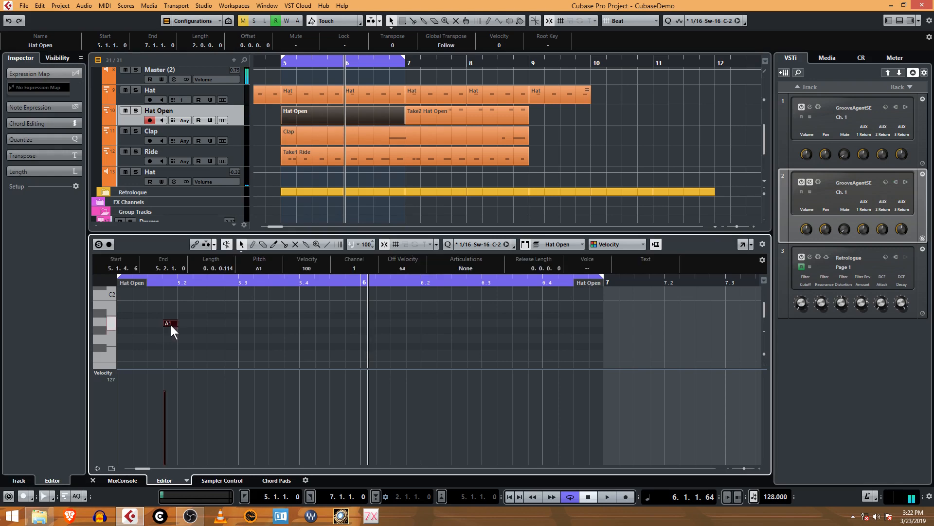
{"action": "left_click_drag", "start_coordinate": [171, 323], "coordinate": [172, 316]}
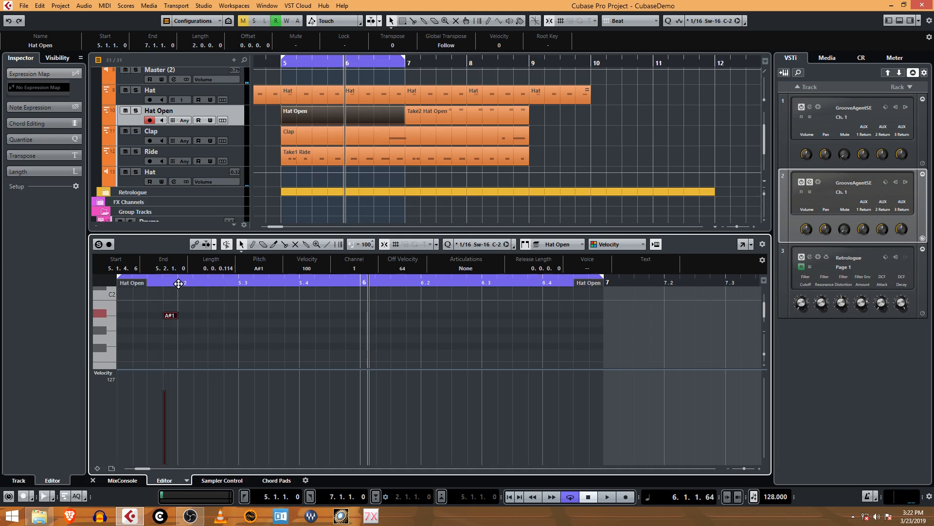
Step: With the loop playing from bar 5, raise the A#1 note's velocity to 126 and move it to 5.1.3.0
{"action": "mouse_move", "coordinate": [179, 283]}
{"action": "left_mouse_down"}
{"action": "mouse_move", "coordinate": [152, 286]}
{"action": "mouse_move", "coordinate": [213, 291]}
{"action": "mouse_move", "coordinate": [193, 291]}
{"action": "left_mouse_up"}
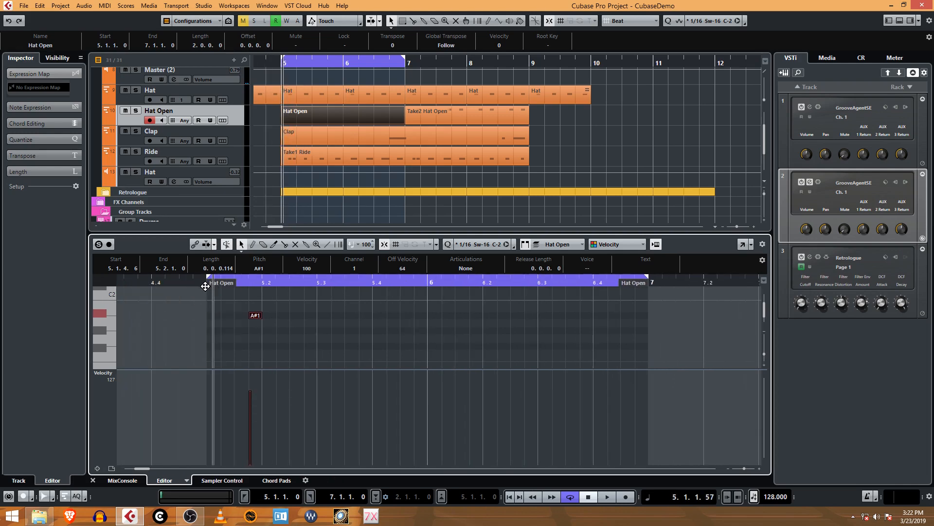
{"action": "key", "text": "space"}
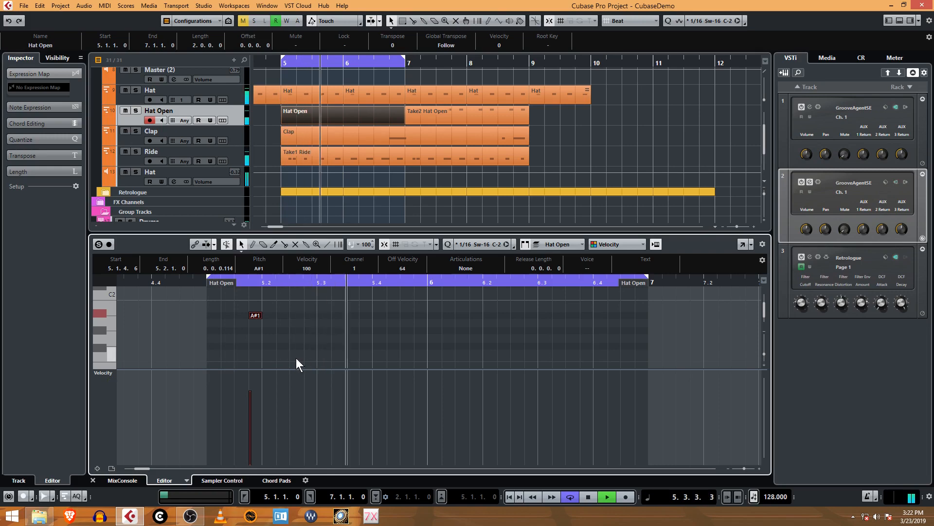
{"action": "left_click", "coordinate": [251, 373]}
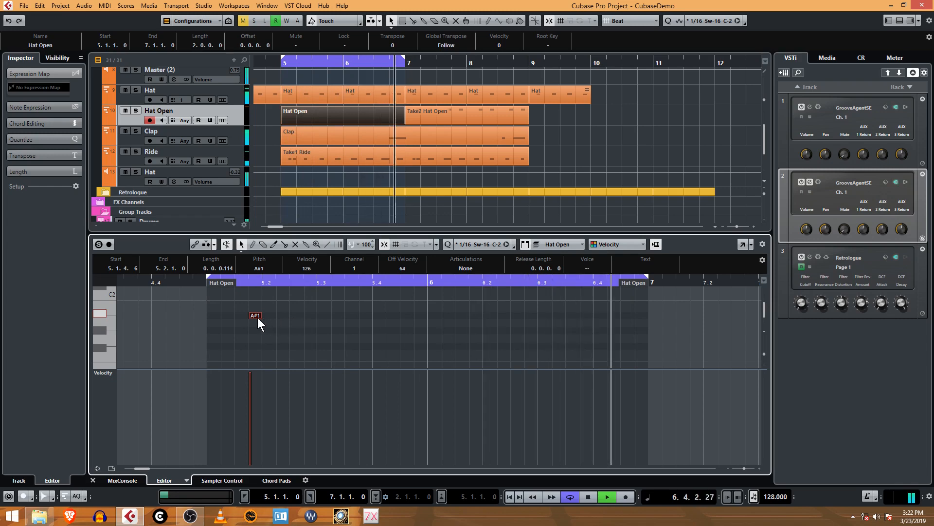
{"action": "left_click_drag", "start_coordinate": [253, 317], "coordinate": [235, 316]}
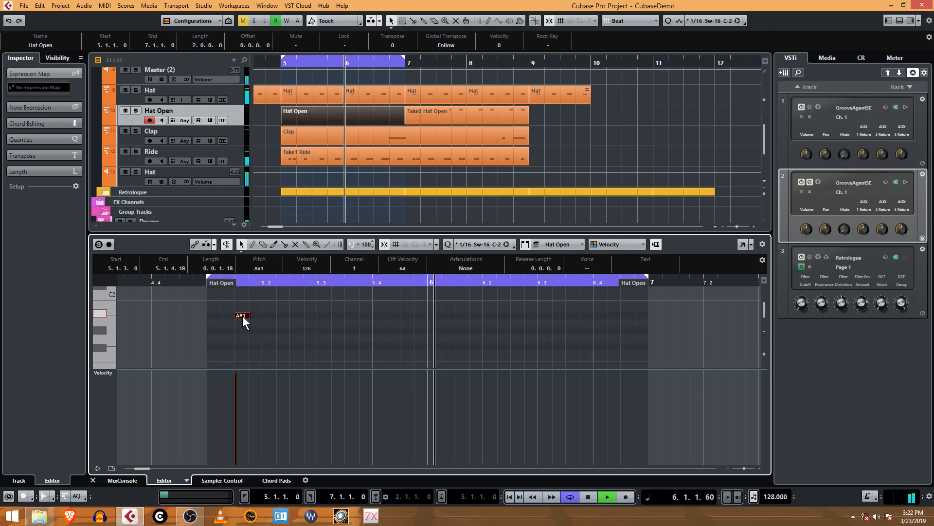
Step: Add A#1 notes on the third sixteenth of every beat from 5.2 to 6.4, plus one at 5.1.4.6
{"action": "left_click", "coordinate": [293, 316], "text": "alt"}
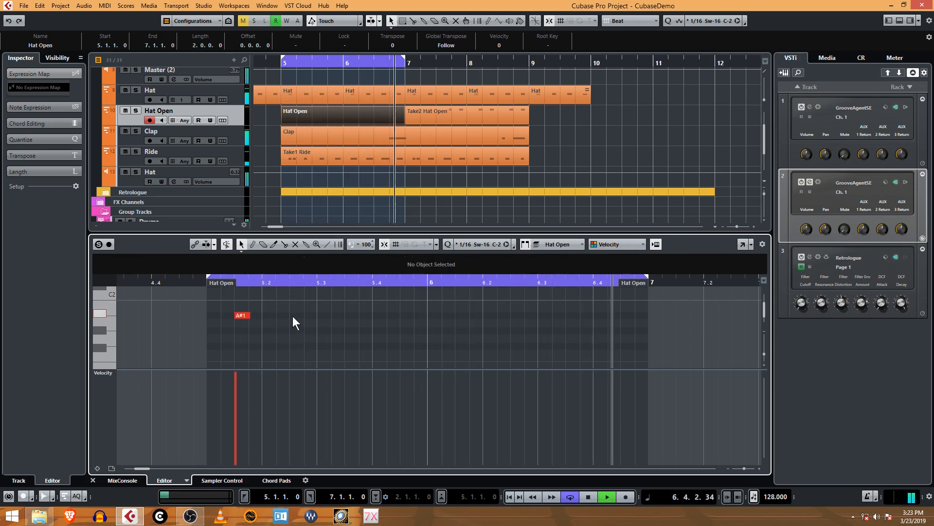
{"action": "left_click", "coordinate": [350, 316], "text": "alt"}
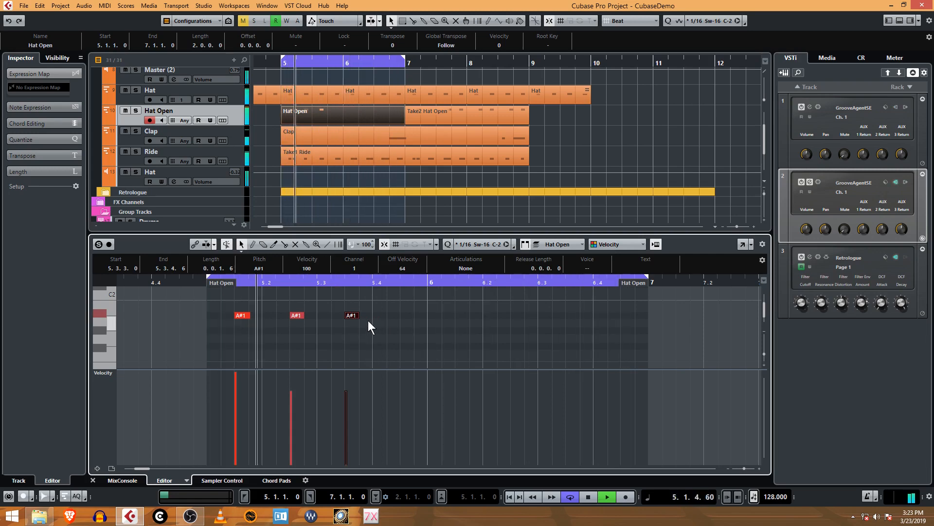
{"action": "left_click", "coordinate": [403, 315], "text": "alt"}
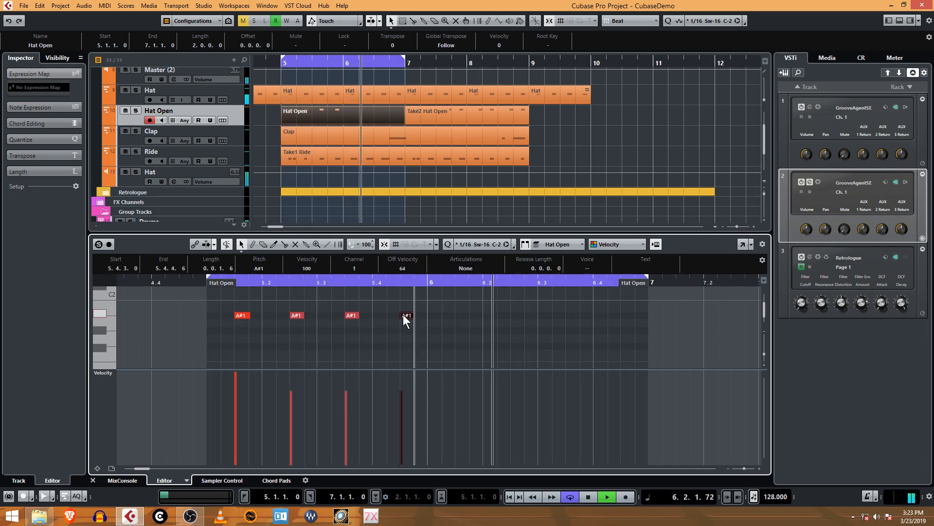
{"action": "left_click", "coordinate": [459, 315], "text": "alt"}
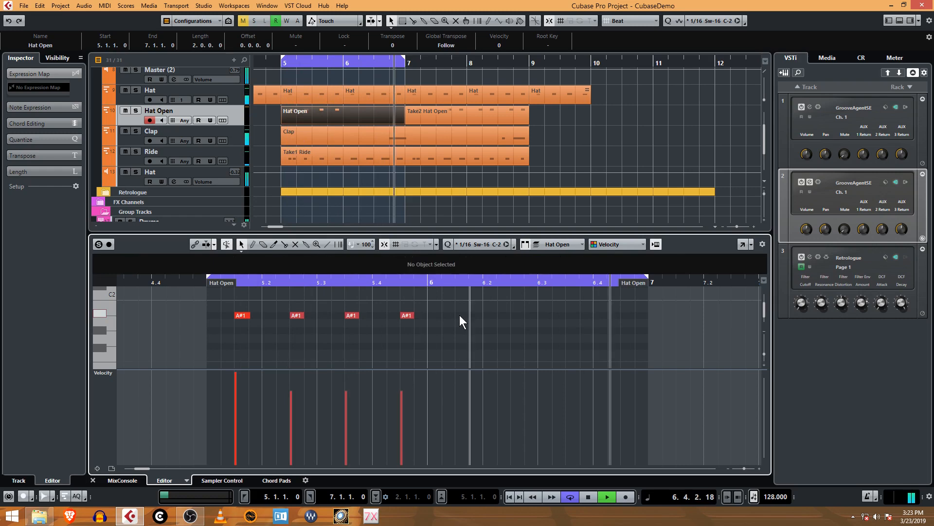
{"action": "left_click", "coordinate": [515, 315], "text": "alt"}
{"action": "left_click", "coordinate": [570, 315], "text": "alt"}
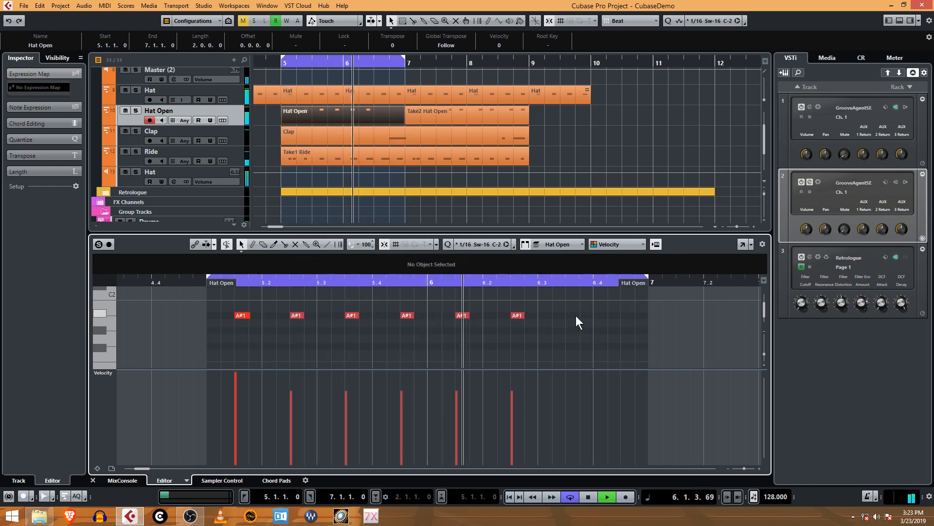
{"action": "left_click", "coordinate": [626, 315], "text": "alt"}
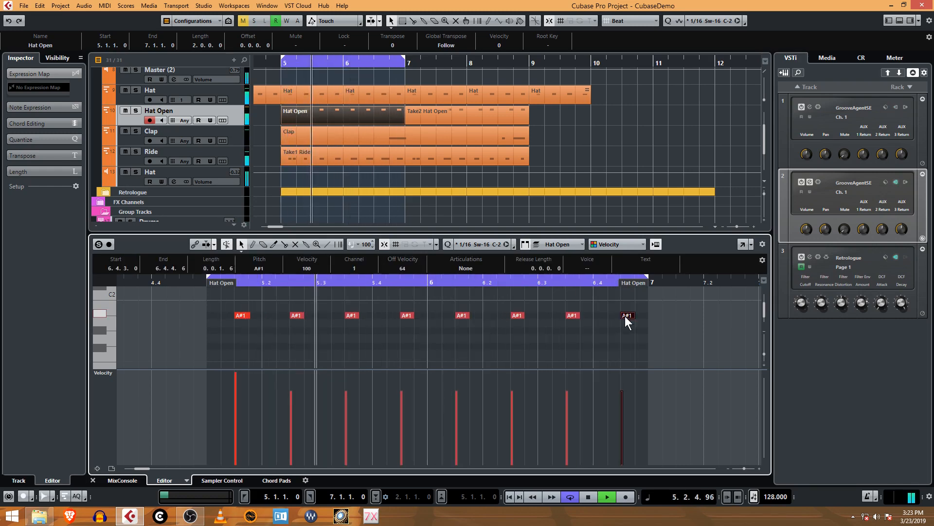
{"action": "left_click", "coordinate": [255, 314], "text": "alt"}
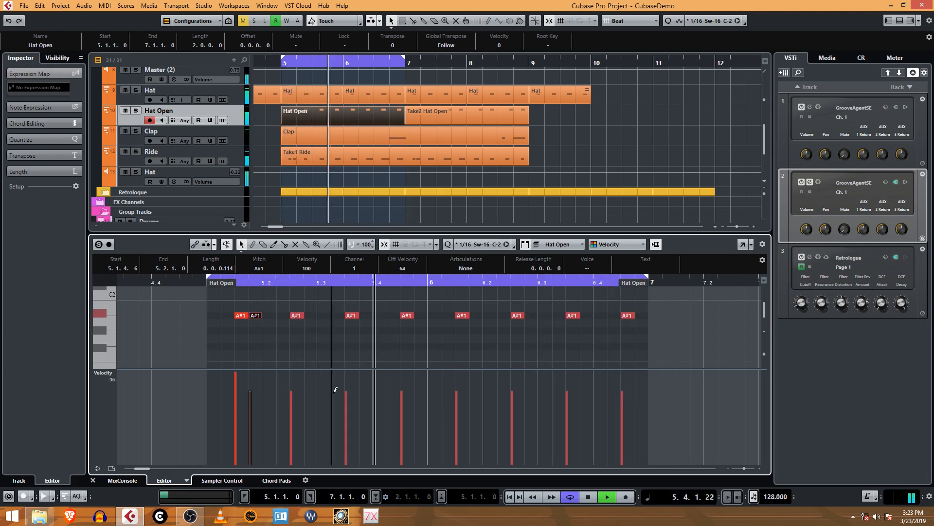
Step: Raise the velocities of the third-sixteenth A#1 notes from 5.2 to 6.4 to near maximum with the Line tool, then return to object selection
{"action": "right_click", "coordinate": [295, 372]}
{"action": "left_click", "coordinate": [377, 379]}
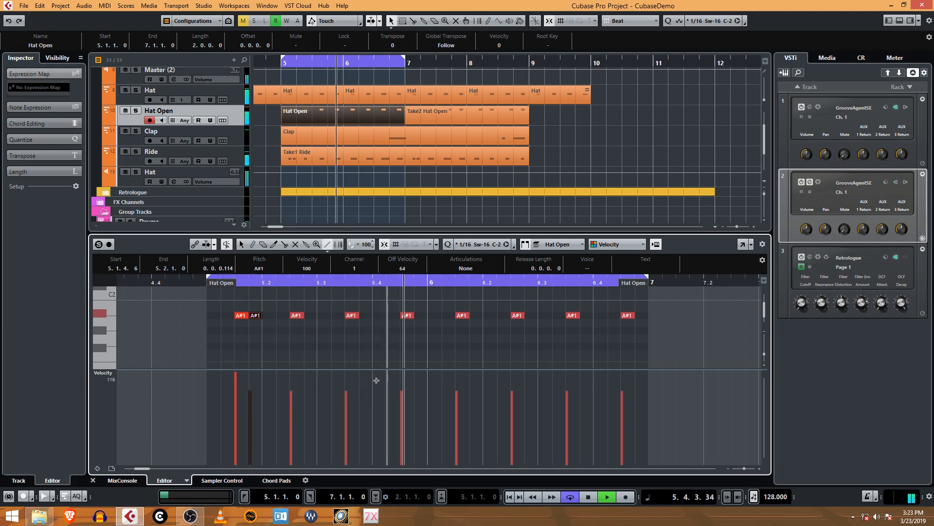
{"action": "left_click_drag", "start_coordinate": [276, 370], "coordinate": [626, 370]}
{"action": "right_click", "coordinate": [296, 384]}
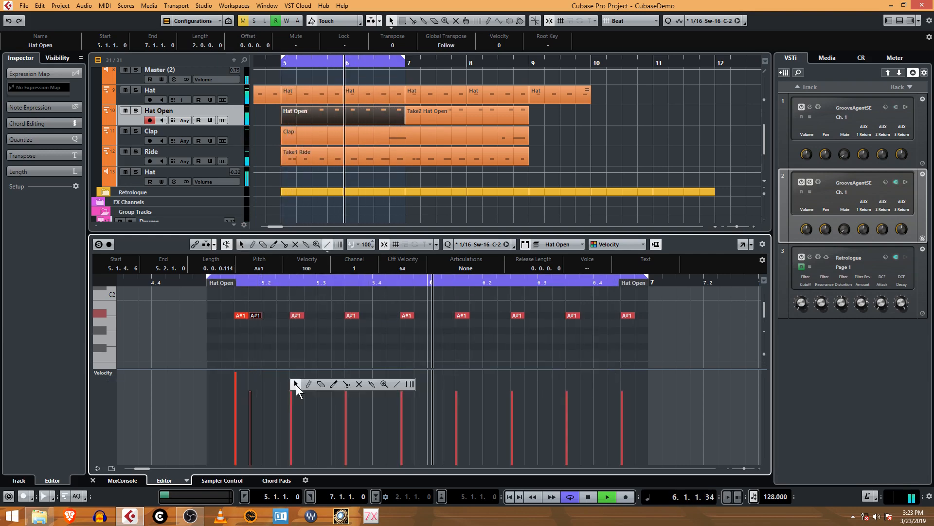
{"action": "left_click", "coordinate": [296, 384]}
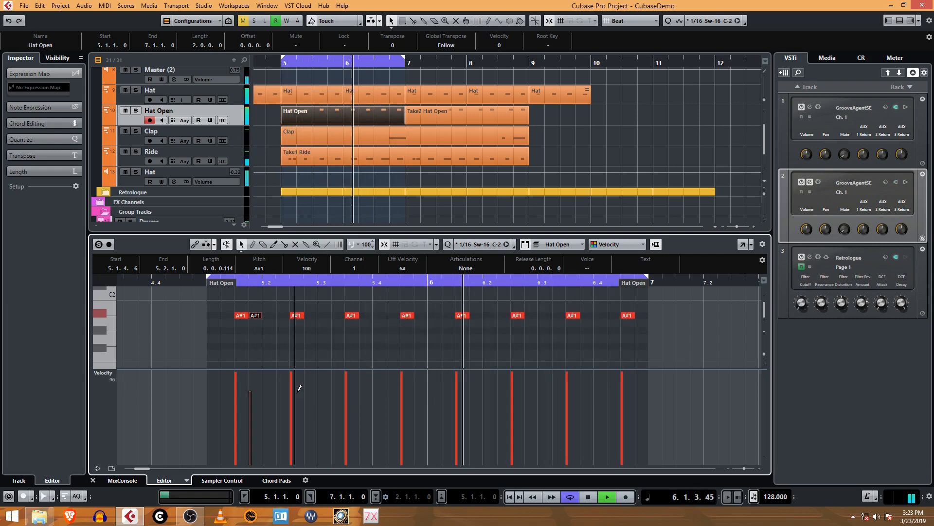
{"action": "right_click", "coordinate": [323, 334]}
{"action": "left_click", "coordinate": [324, 333]}
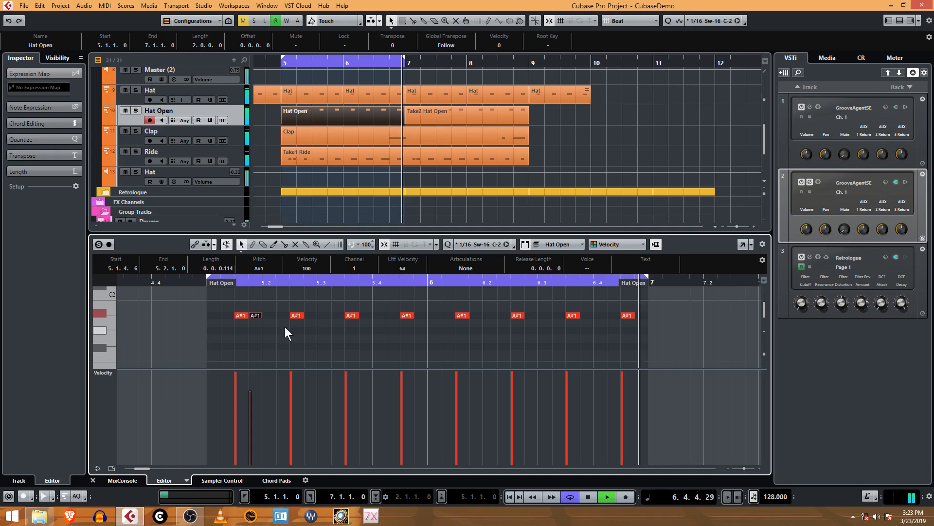
Step: Add A#1 notes at velocity 100 on the swung fourth sixteenth of every beat from 5.2 to 6.4
{"action": "double_click", "coordinate": [311, 315]}
{"action": "double_click", "coordinate": [368, 317]}
{"action": "left_click", "coordinate": [421, 316]}
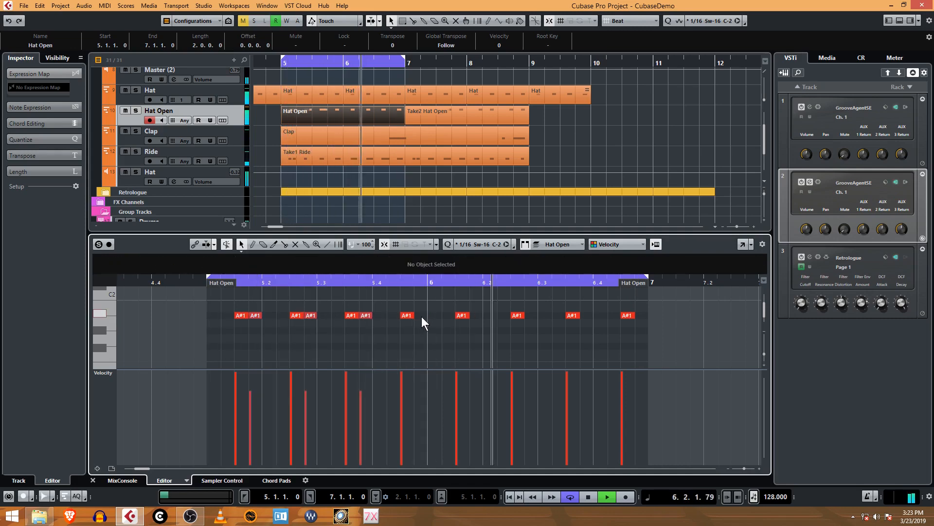
{"action": "double_click", "coordinate": [421, 317]}
{"action": "double_click", "coordinate": [476, 316]}
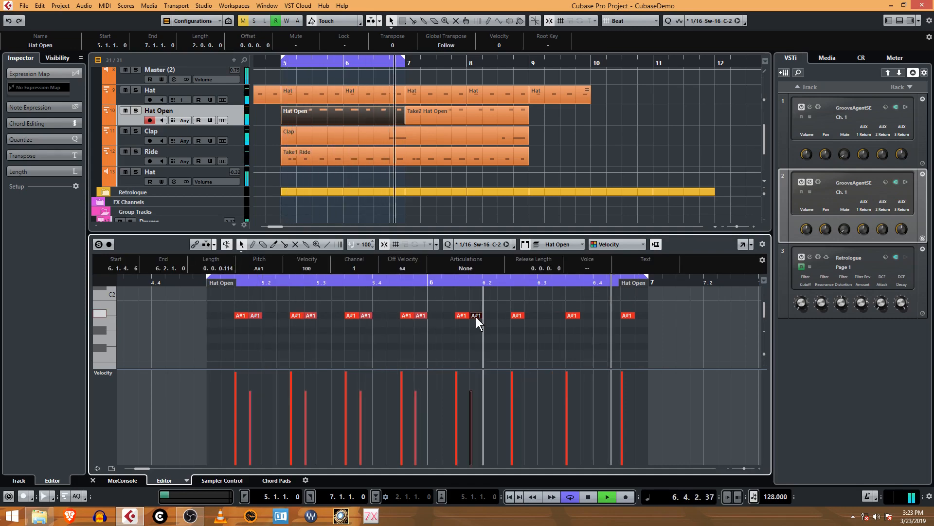
{"action": "double_click", "coordinate": [532, 316]}
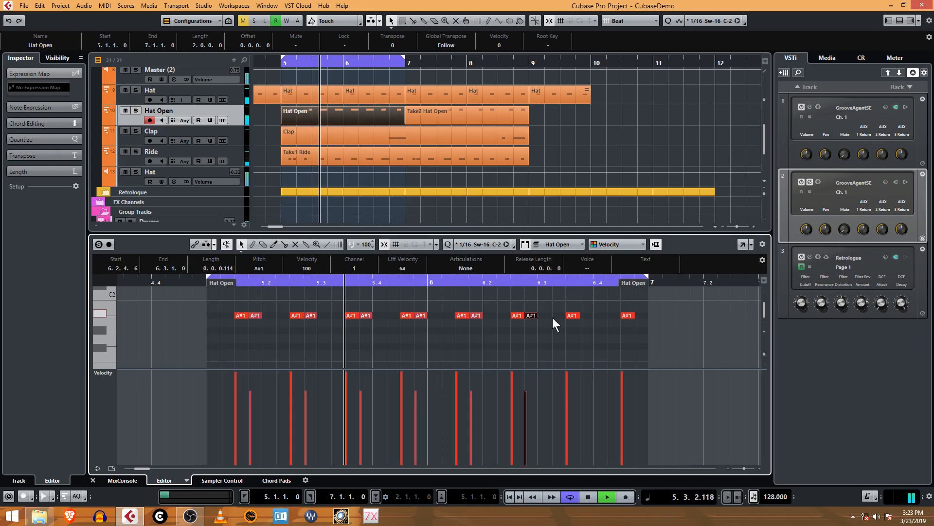
{"action": "double_click", "coordinate": [585, 315]}
{"action": "double_click", "coordinate": [640, 317]}
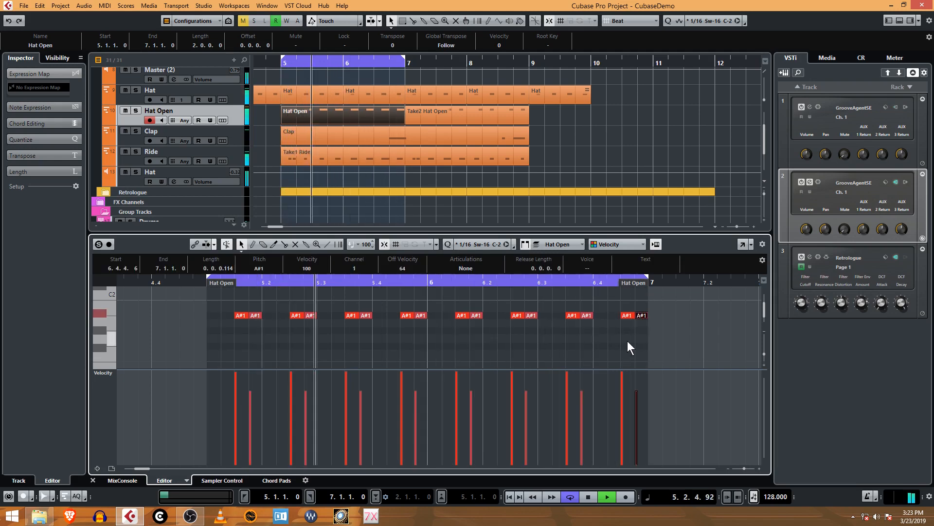
{"action": "left_click", "coordinate": [232, 300]}
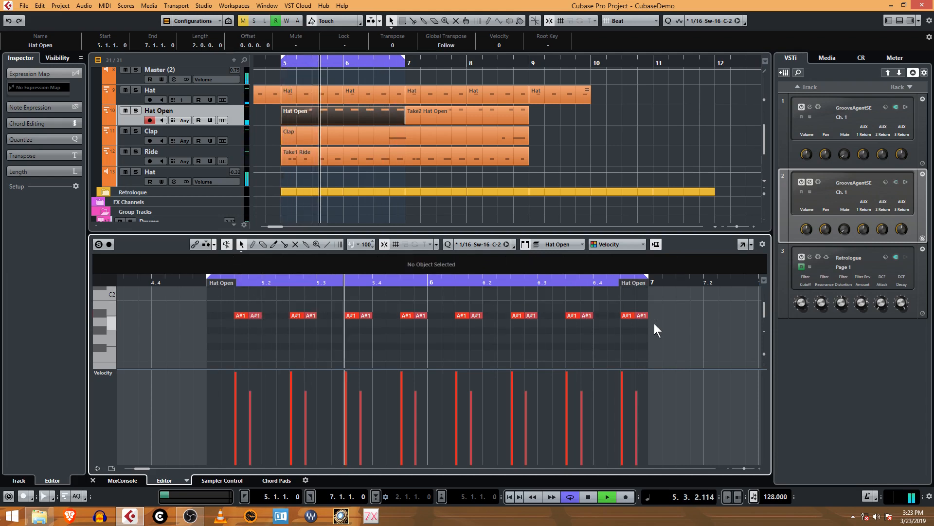
Step: Auto-quantize all the A#1 notes to the 1/16 grid, trying 29% swing and settling on 21%
{"action": "key", "text": "ctrl+a"}
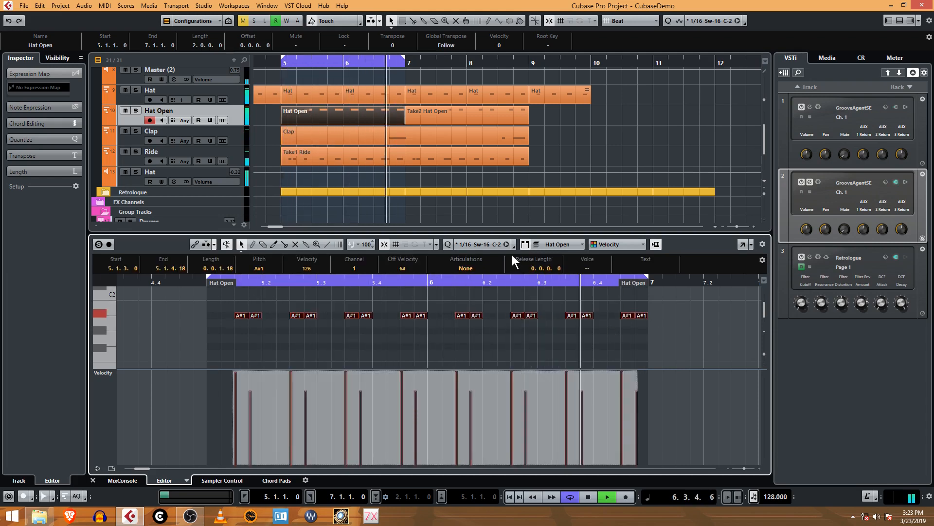
{"action": "left_click", "coordinate": [40, 6]}
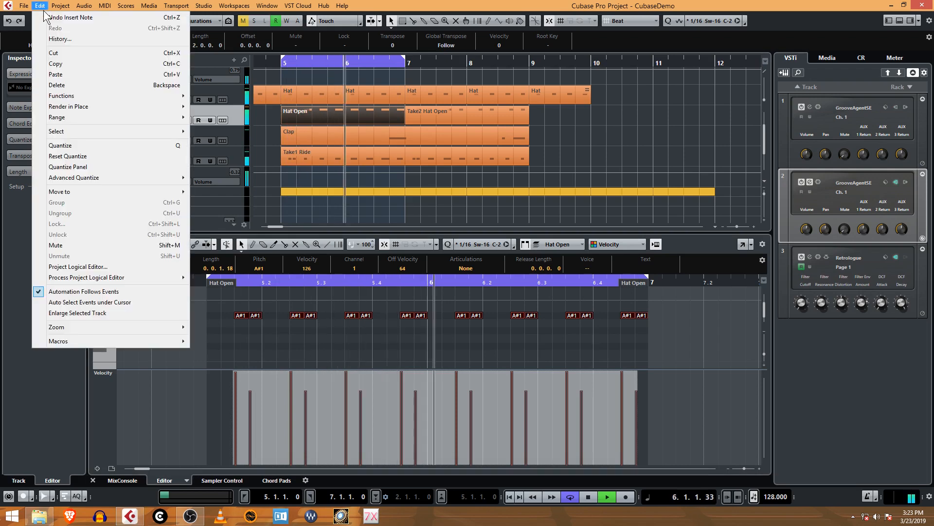
{"action": "left_click", "coordinate": [99, 165]}
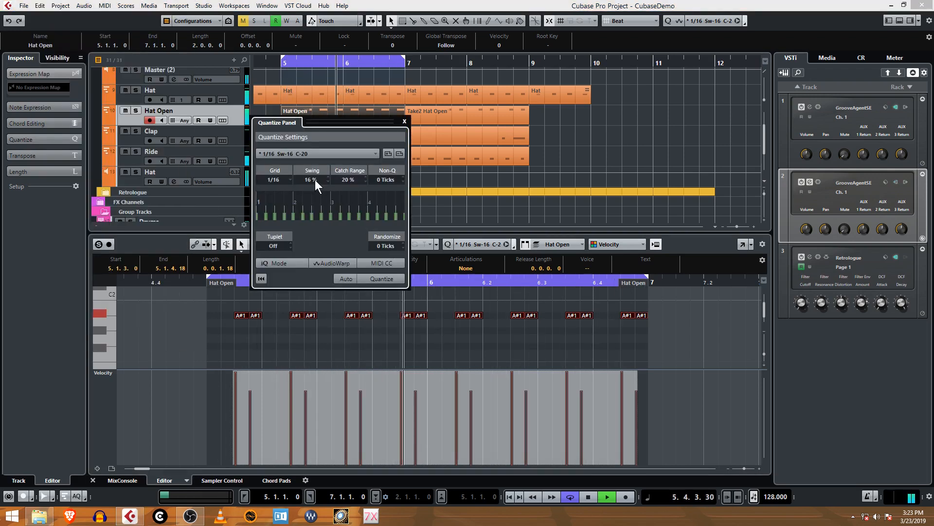
{"action": "left_click_drag", "start_coordinate": [314, 179], "coordinate": [319, 162]}
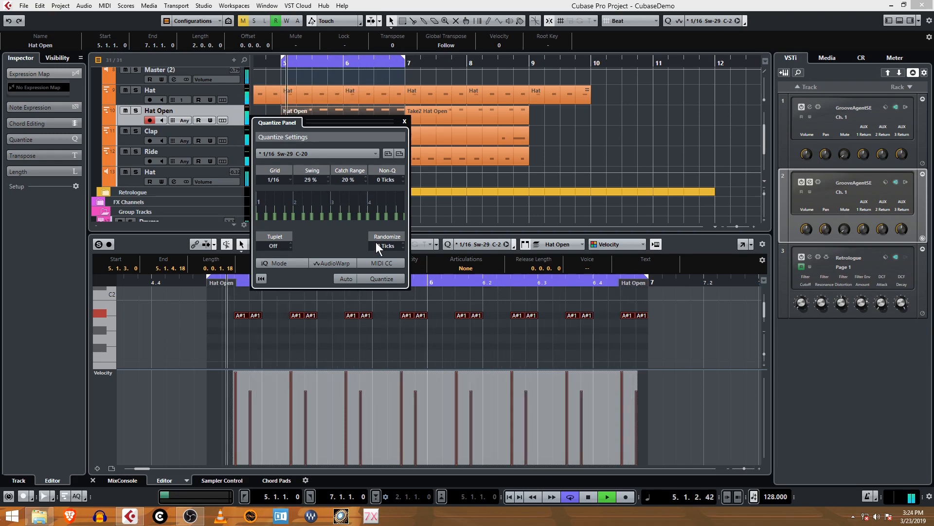
{"action": "mouse_move", "coordinate": [310, 179]}
{"action": "left_mouse_down"}
{"action": "mouse_move", "coordinate": [312, 209]}
{"action": "mouse_move", "coordinate": [318, 189]}
{"action": "left_mouse_up"}
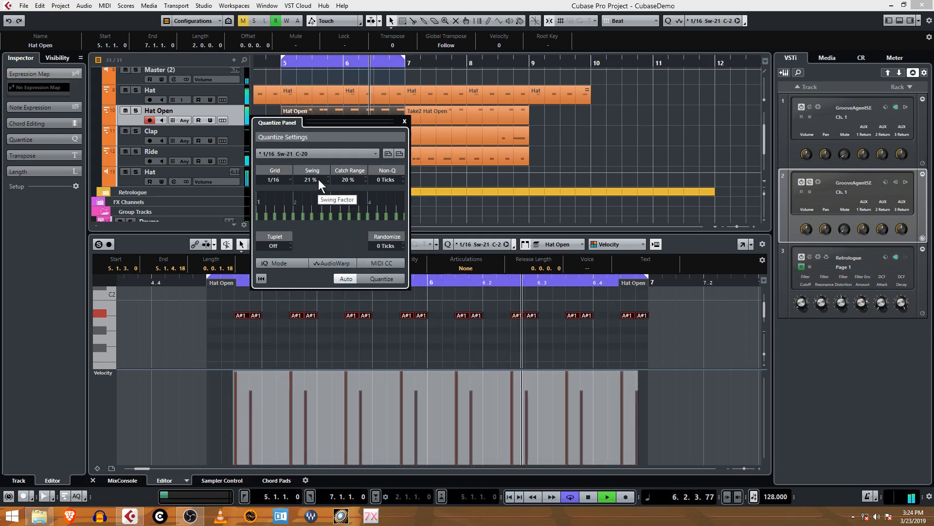
{"action": "left_click", "coordinate": [405, 121]}
Step: Stop playback and delete the Take2 Hat Open part that starts at bar 7
{"action": "key", "text": "space"}
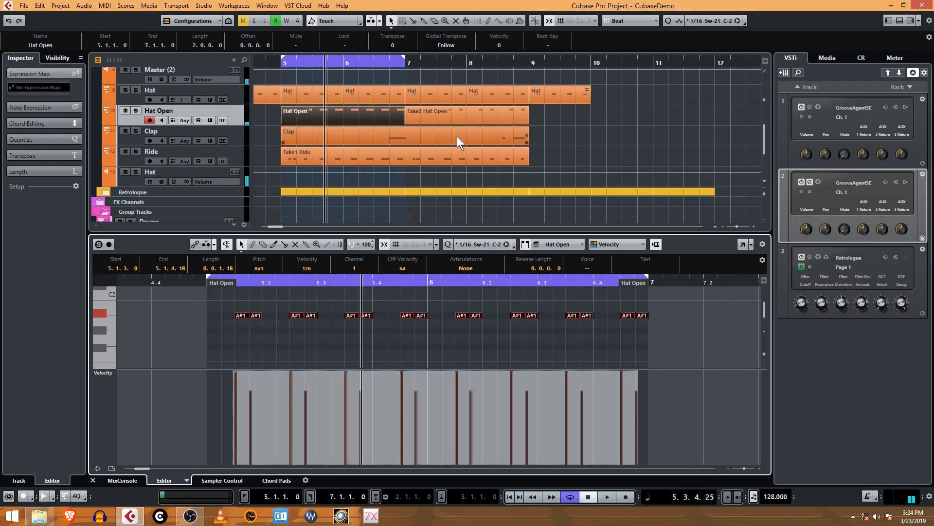
{"action": "left_click", "coordinate": [471, 115]}
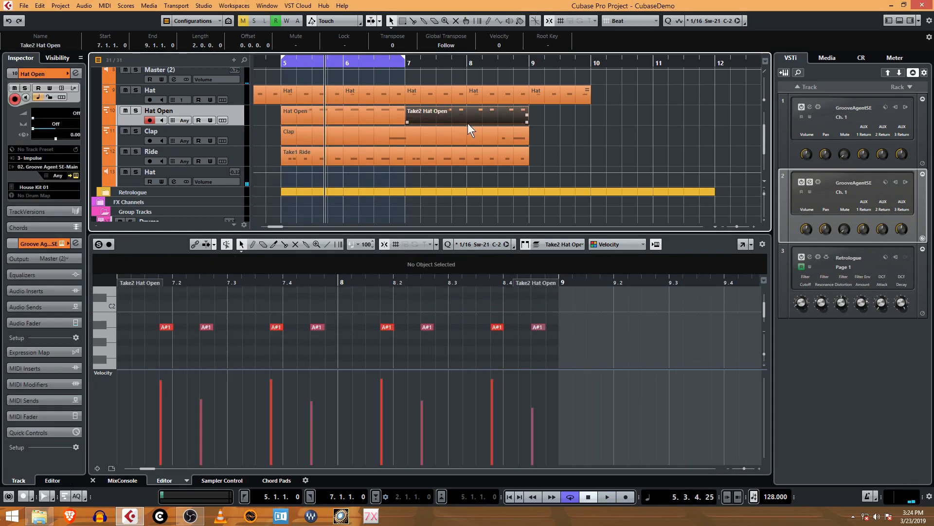
{"action": "key", "text": "Delete"}
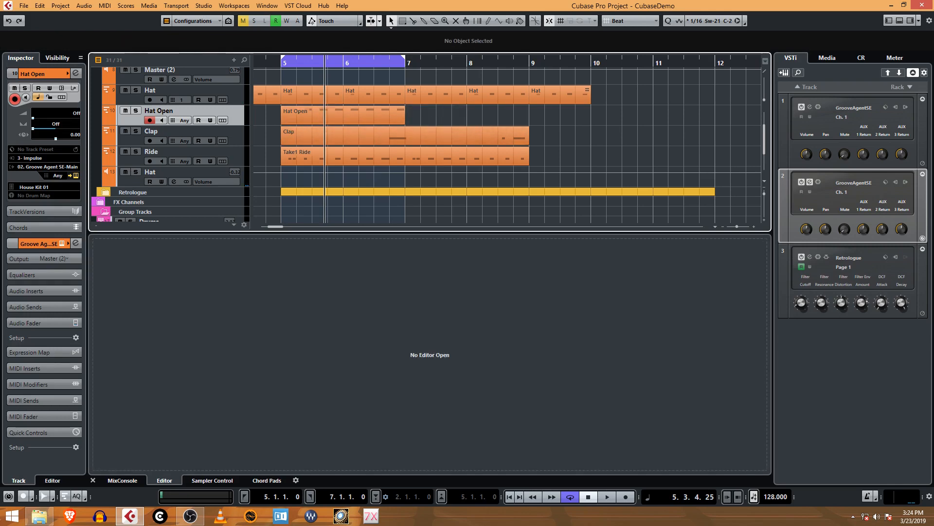
Step: Audition the Hi Hat Open pad in Groove Agent SE and route its mixer bus, Bus 3, to Out 3
{"action": "left_click_drag", "start_coordinate": [933, 92], "coordinate": [663, 88]}
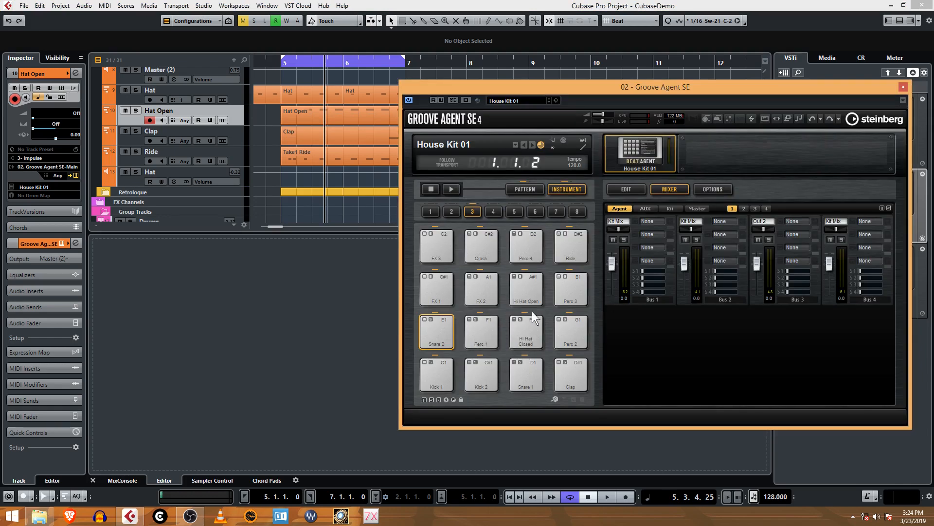
{"action": "left_click", "coordinate": [531, 288]}
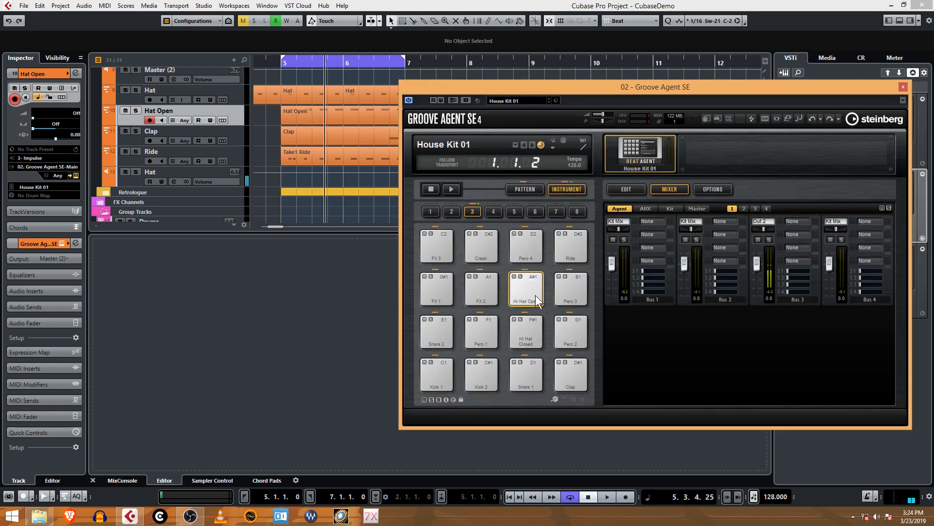
{"action": "left_click", "coordinate": [770, 222]}
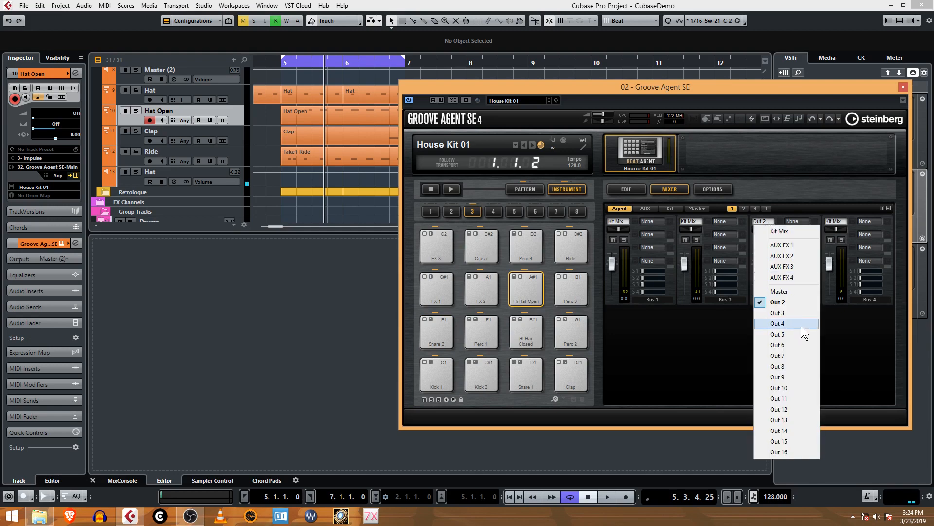
{"action": "left_click", "coordinate": [801, 312]}
Step: Activate the stereo Out 3 output of Groove Agent SE in the project
{"action": "left_click", "coordinate": [902, 101]}
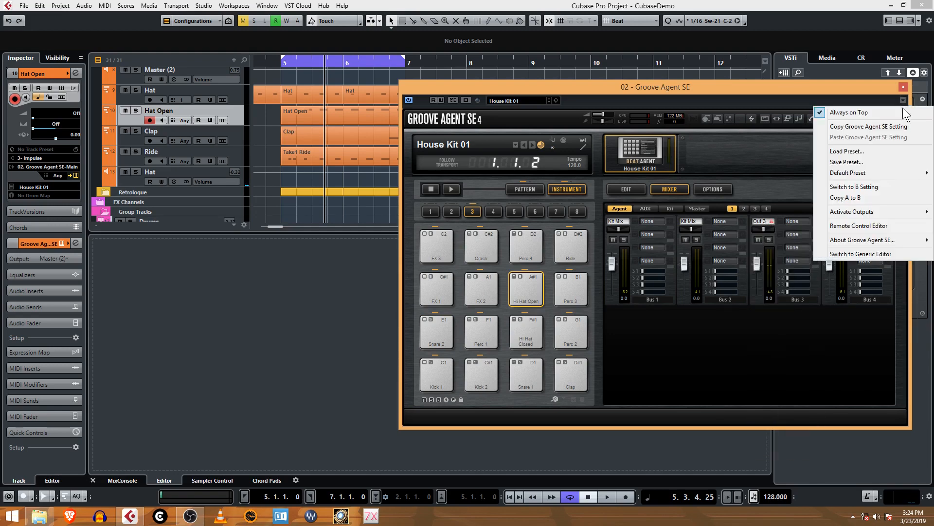
{"action": "mouse_move", "coordinate": [880, 210]}
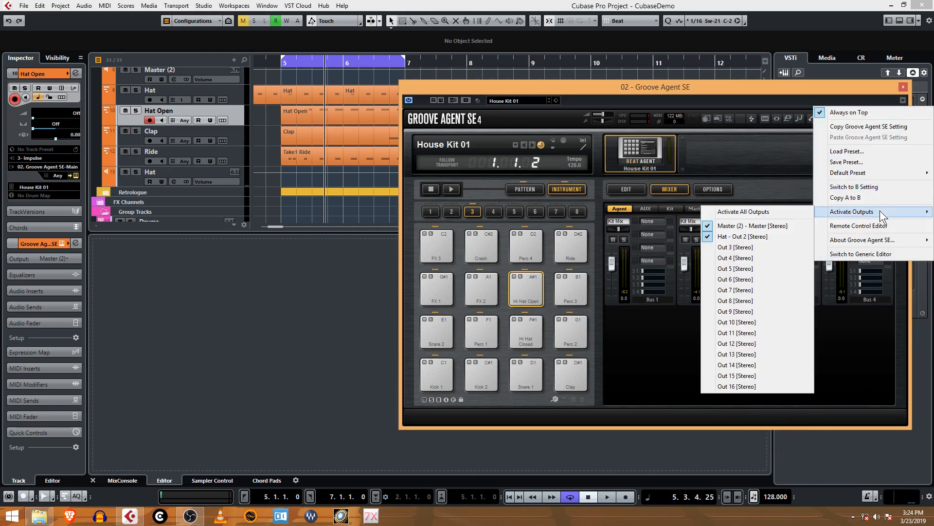
{"action": "left_click", "coordinate": [776, 249]}
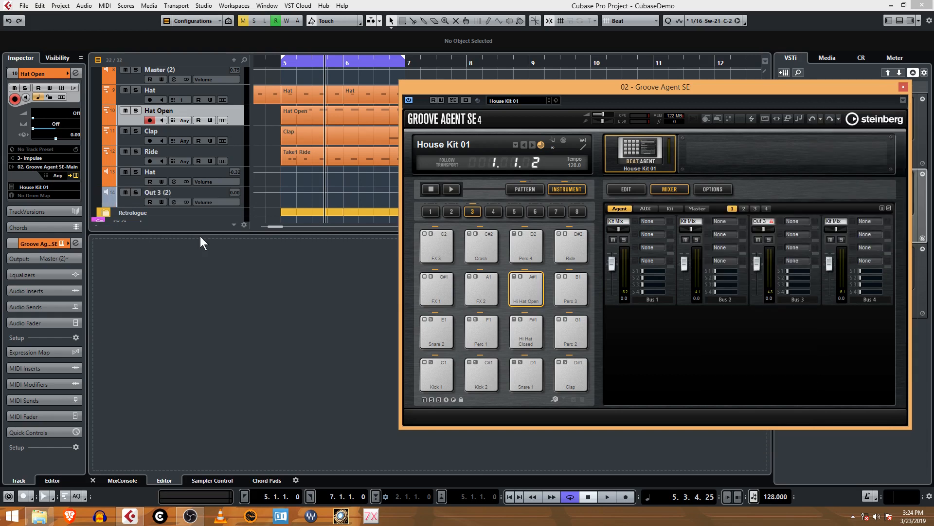
Step: Close the lower editor zone and the Groove Agent SE window to give the track list the full height
{"action": "left_click_drag", "start_coordinate": [229, 235], "coordinate": [231, 367]}
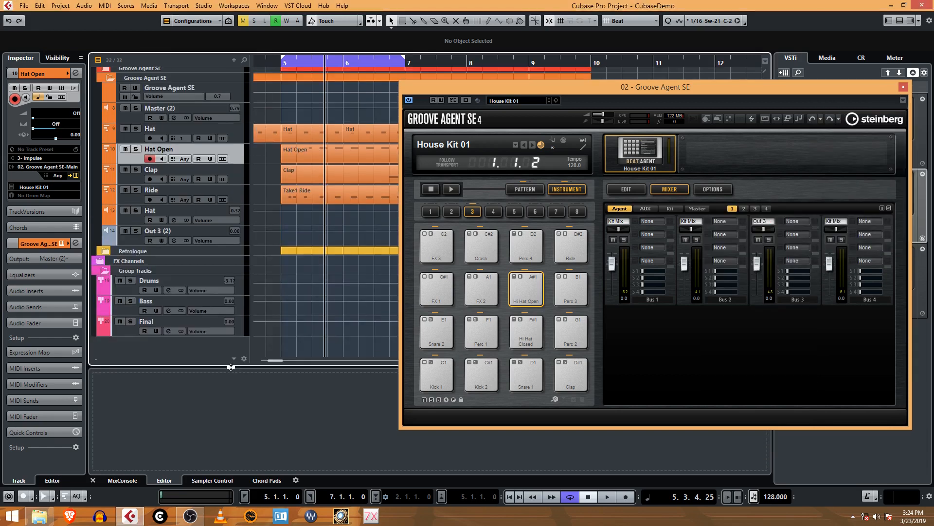
{"action": "left_click", "coordinate": [93, 480]}
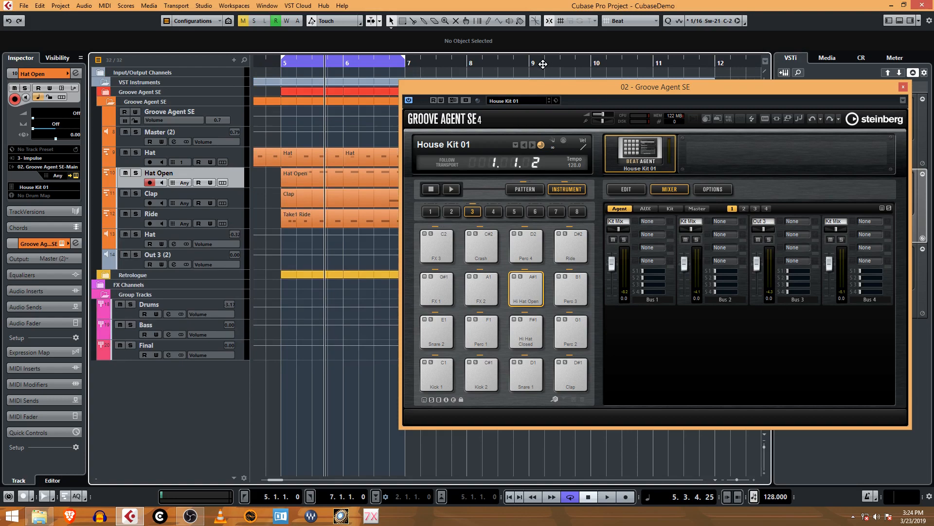
{"action": "left_click", "coordinate": [903, 87]}
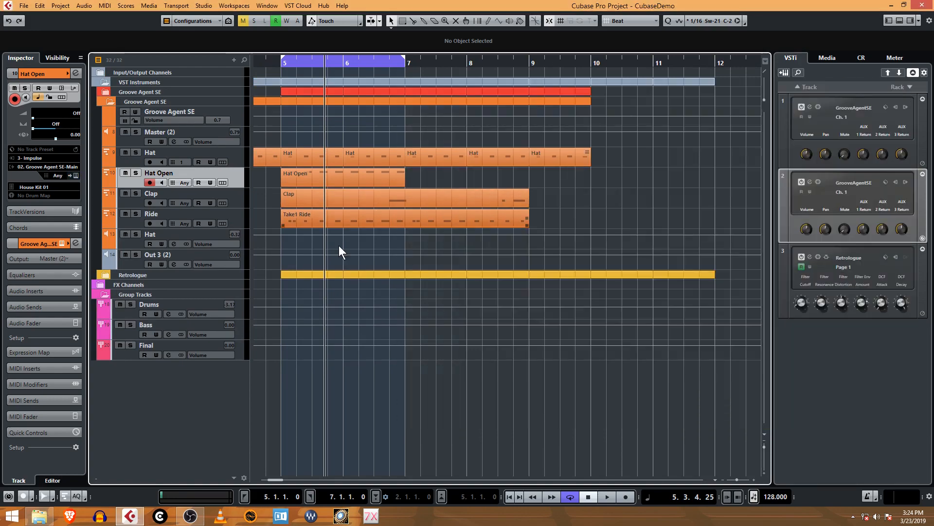
{"action": "left_click", "coordinate": [326, 180]}
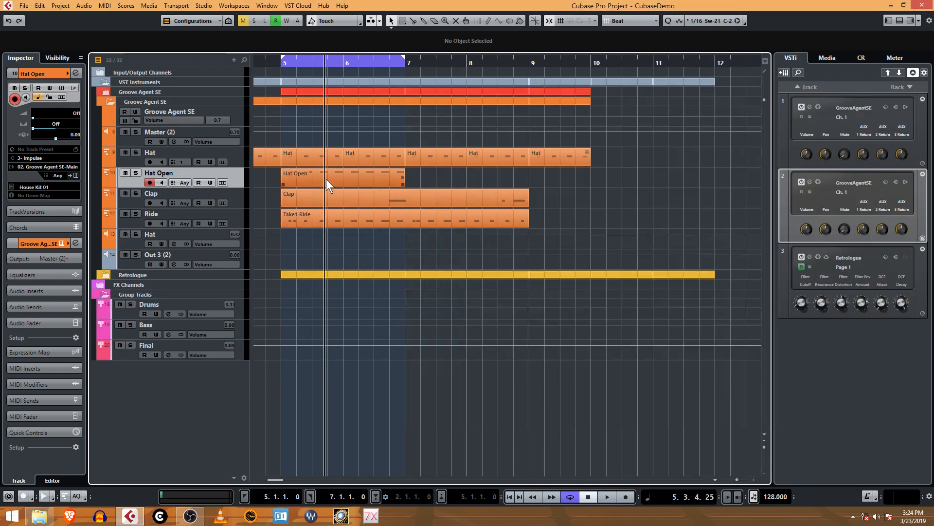
{"action": "left_click", "coordinate": [255, 180]}
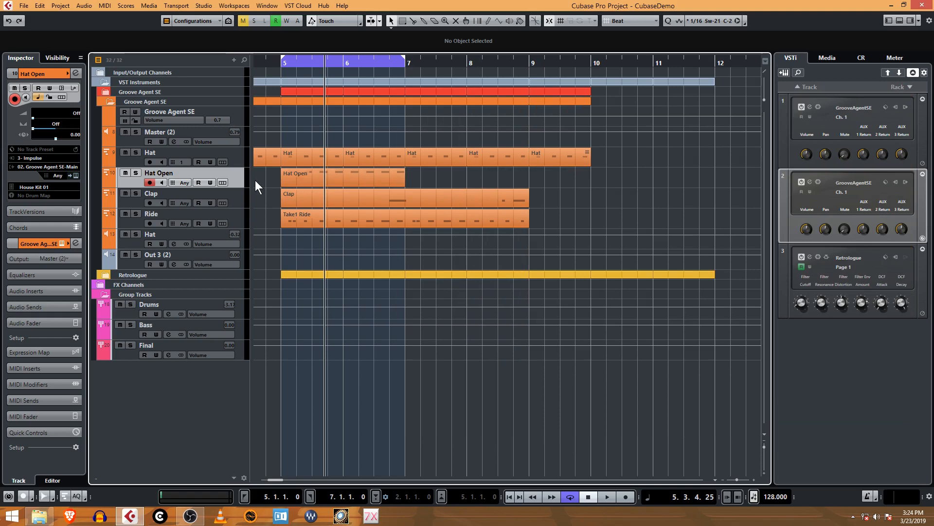
Step: Rename the Out 3 (2) channel track as HatOpen and colour it orange like the other drum tracks
{"action": "left_click", "coordinate": [132, 264]}
{"action": "double_click", "coordinate": [152, 253]}
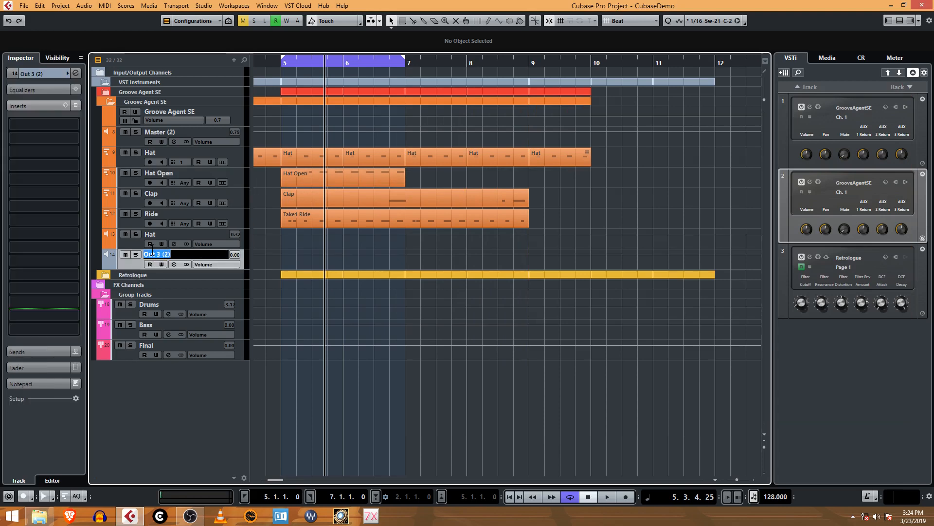
{"action": "type", "text": "HHOpe"}
{"action": "key", "text": "BackSpace"}
{"action": "key", "text": "BackSpace"}
{"action": "key", "text": "BackSpace"}
{"action": "key", "text": "BackSpace"}
{"action": "key", "text": "BackSpace"}
{"action": "type", "text": "HatOpen"}
{"action": "key", "text": "Return"}
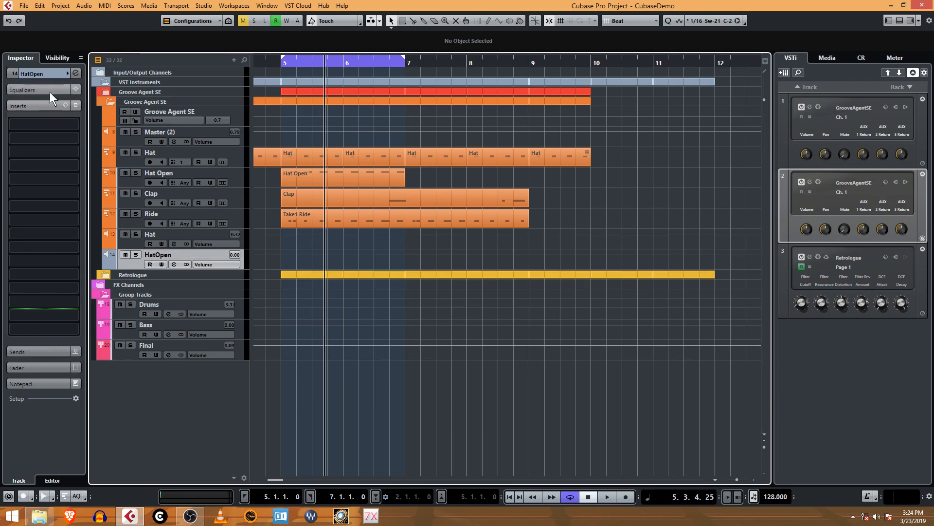
{"action": "left_click", "coordinate": [68, 73]}
{"action": "left_click", "coordinate": [96, 74]}
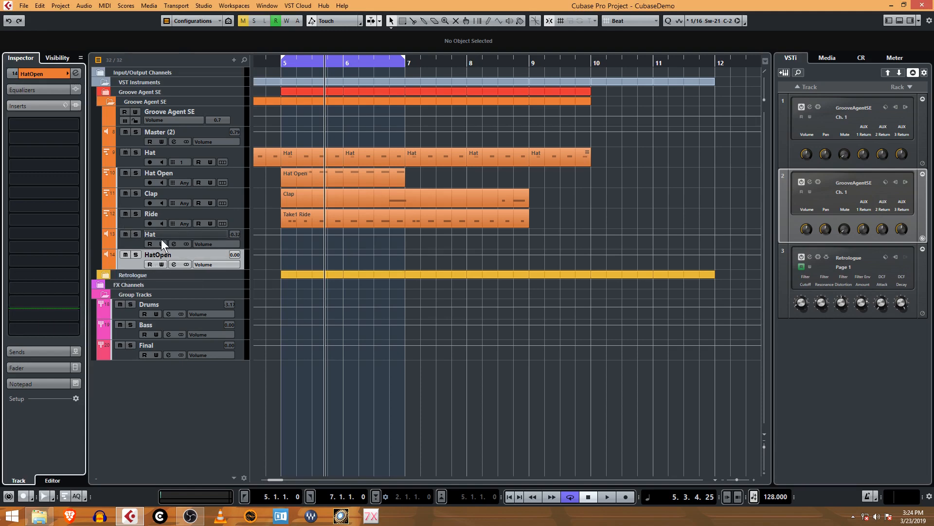
Step: Play the loop from bar 5, select the Ride track and check the Ride pad's solo in Groove Agent SE, stopping playback at the end
{"action": "left_click", "coordinate": [282, 64]}
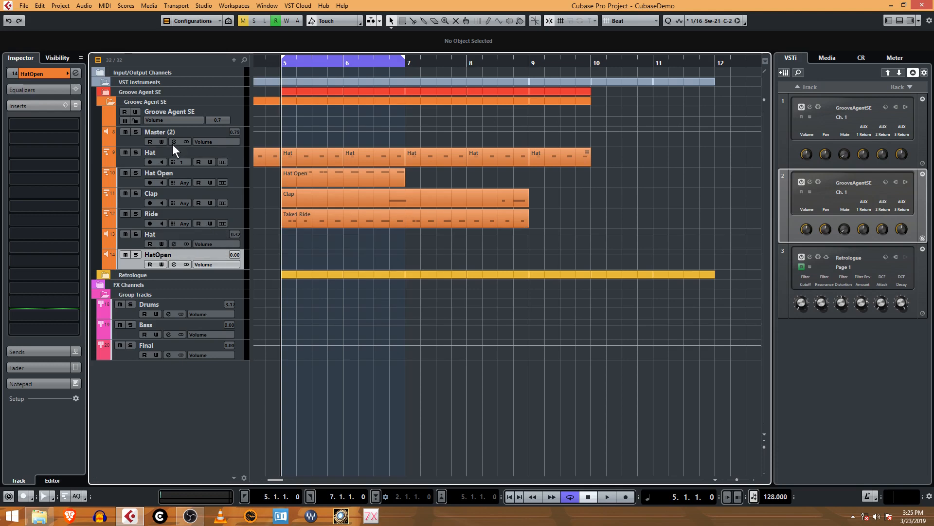
{"action": "key", "text": "space"}
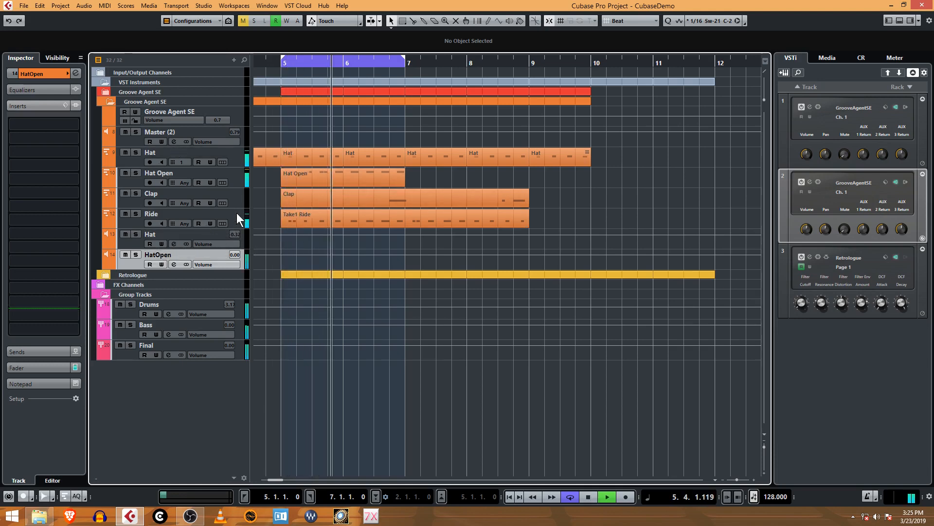
{"action": "left_click", "coordinate": [238, 214]}
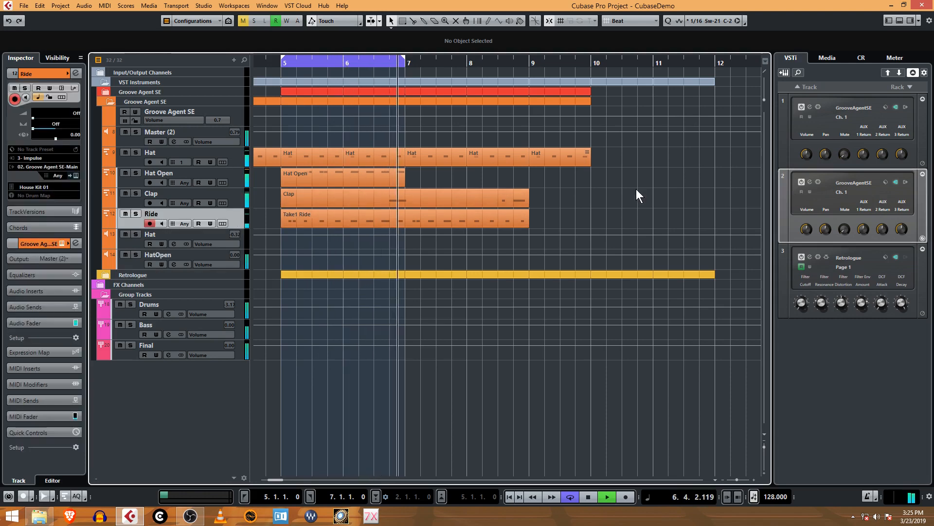
{"action": "left_click", "coordinate": [810, 182]}
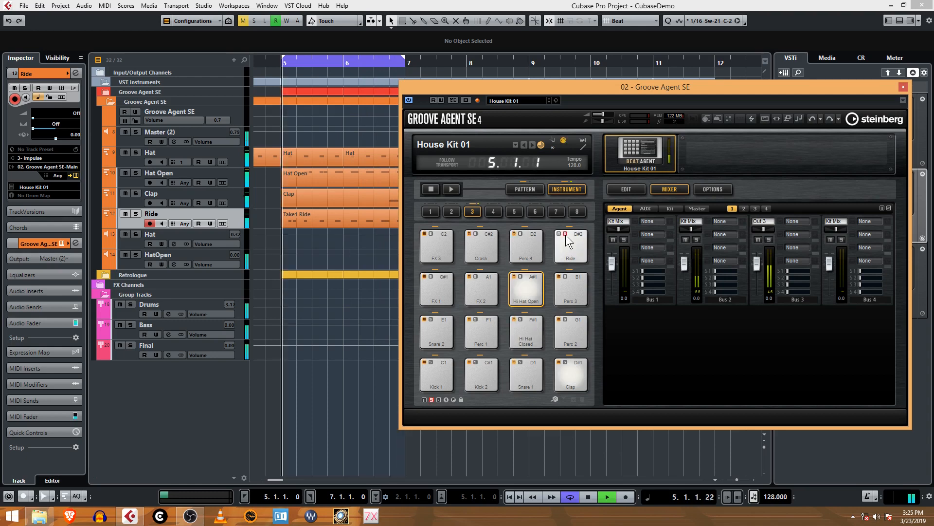
{"action": "left_click", "coordinate": [566, 234]}
{"action": "left_click", "coordinate": [565, 234]}
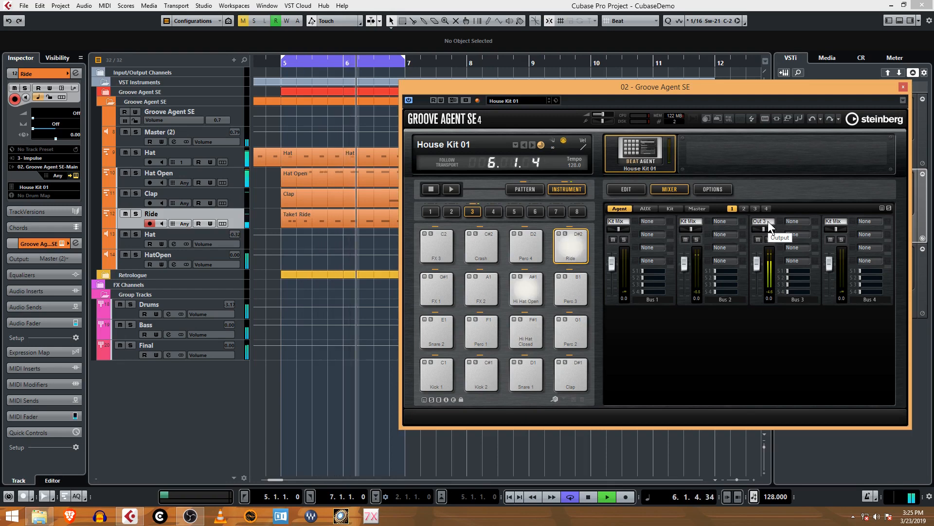
{"action": "key", "text": "space"}
Step: Route the Ride pad's output from Bus 3 directly to Out 4 in its sample settings
{"action": "left_click", "coordinate": [573, 244]}
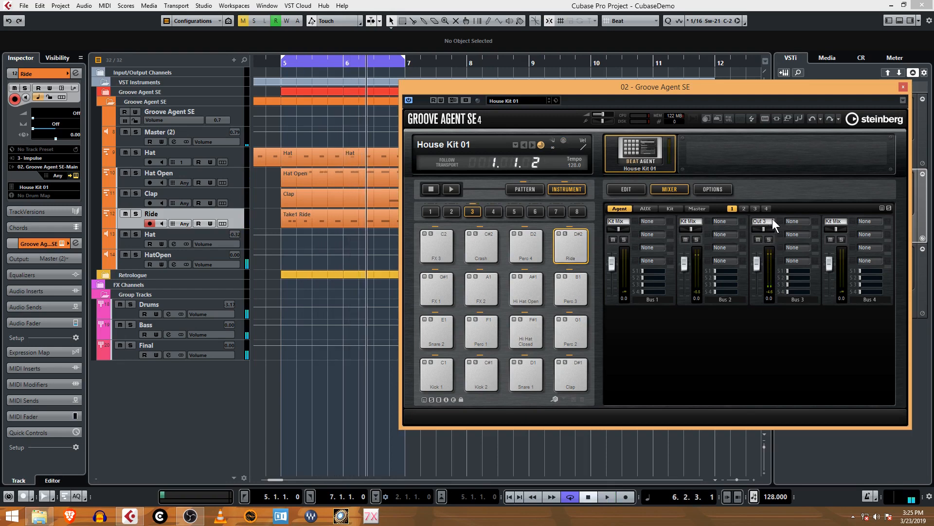
{"action": "left_click", "coordinate": [626, 189]}
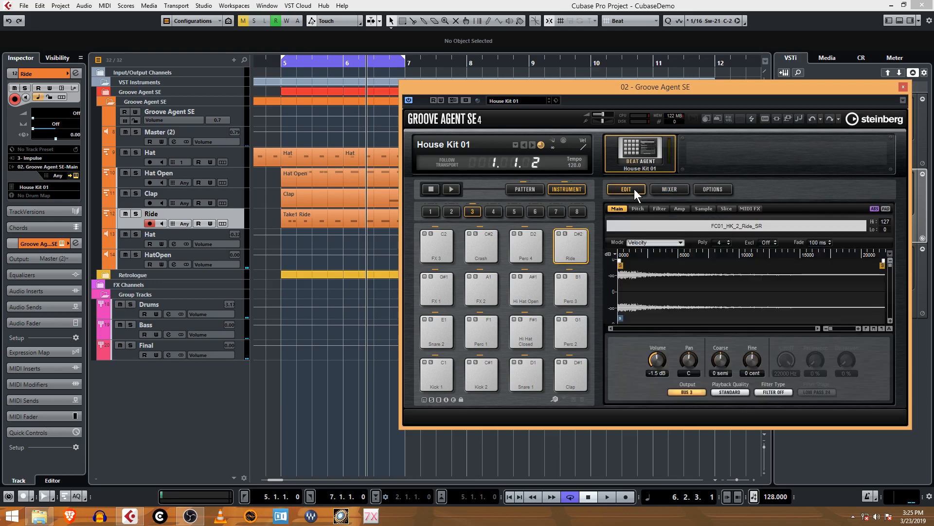
{"action": "left_click", "coordinate": [686, 392]}
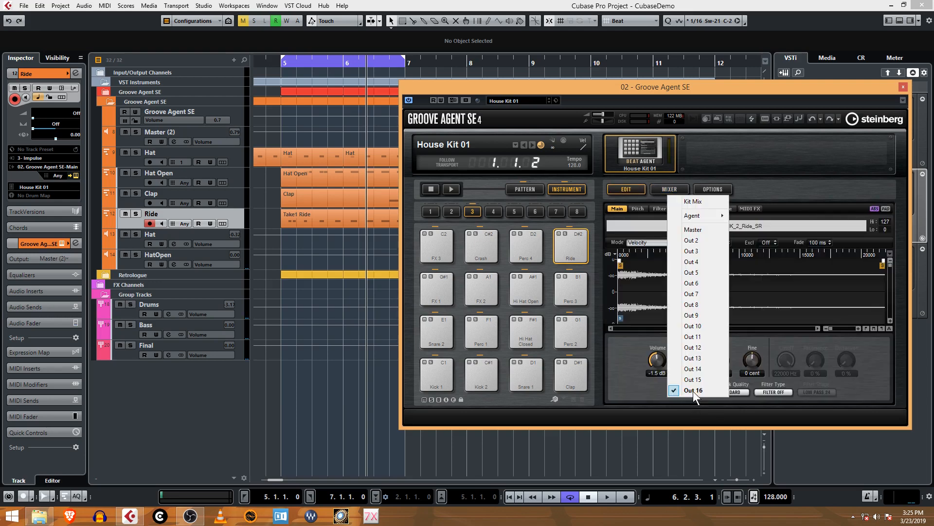
{"action": "left_click", "coordinate": [720, 261]}
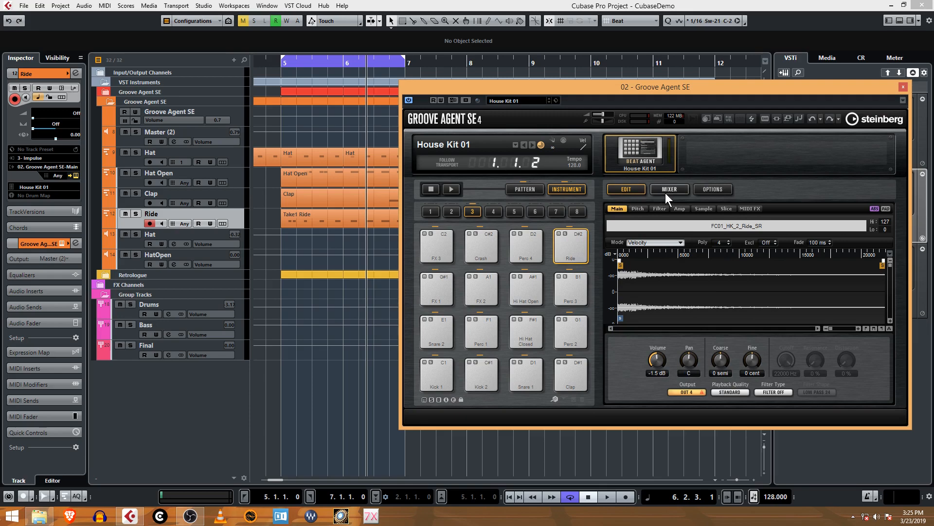
Step: Audition the Ride pad while examining Agent mixer buses 1 to 4 and 5 to 8 for its signal
{"action": "left_click", "coordinate": [684, 189]}
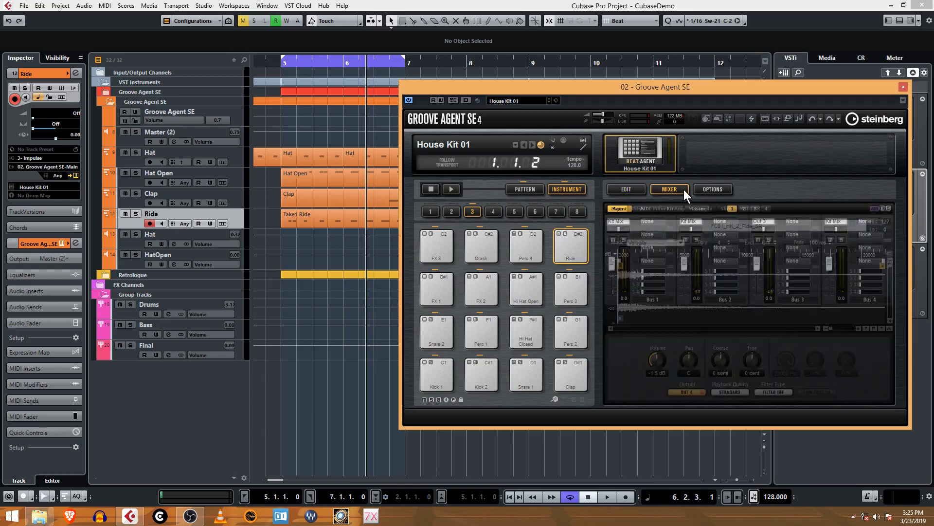
{"action": "left_click", "coordinate": [571, 244]}
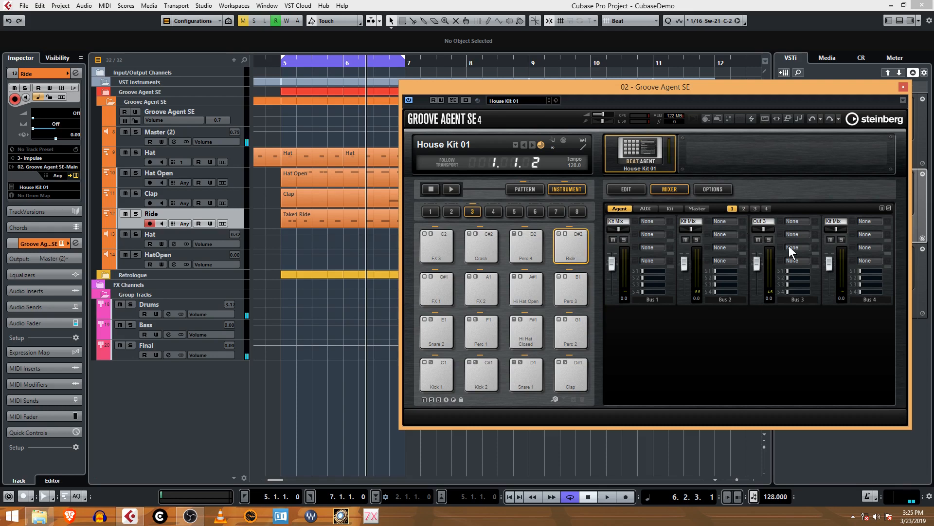
{"action": "left_click", "coordinate": [744, 208]}
{"action": "left_click", "coordinate": [583, 246]}
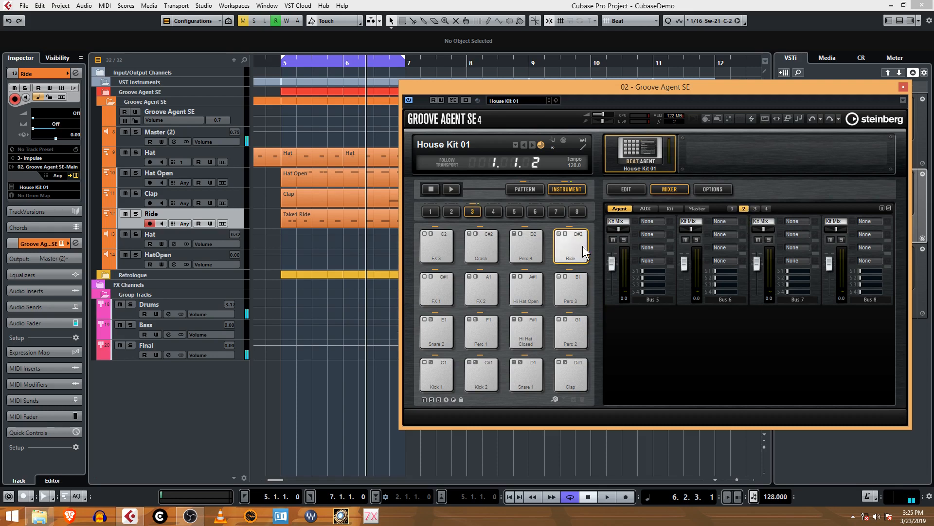
{"action": "left_click", "coordinate": [732, 208]}
{"action": "left_click", "coordinate": [577, 242]}
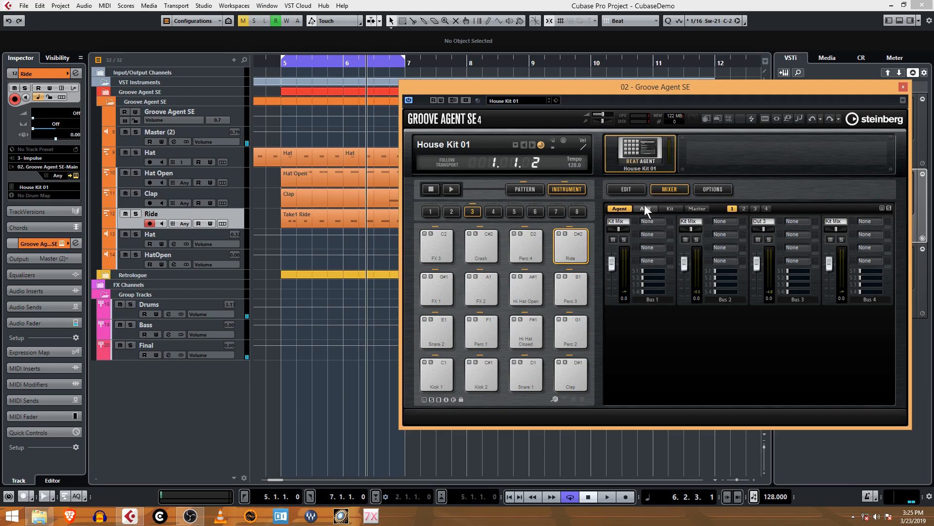
Step: Audition the Perc 3 and Ride pads while examining all Agent mixer bus pages for the Ride pad's signal
{"action": "left_click", "coordinate": [570, 288]}
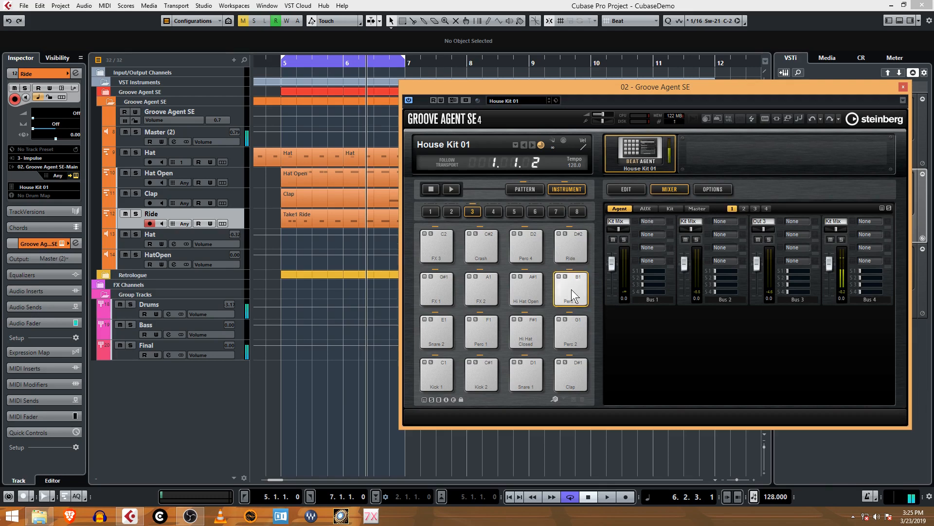
{"action": "left_click", "coordinate": [765, 209]}
{"action": "left_click", "coordinate": [568, 244]}
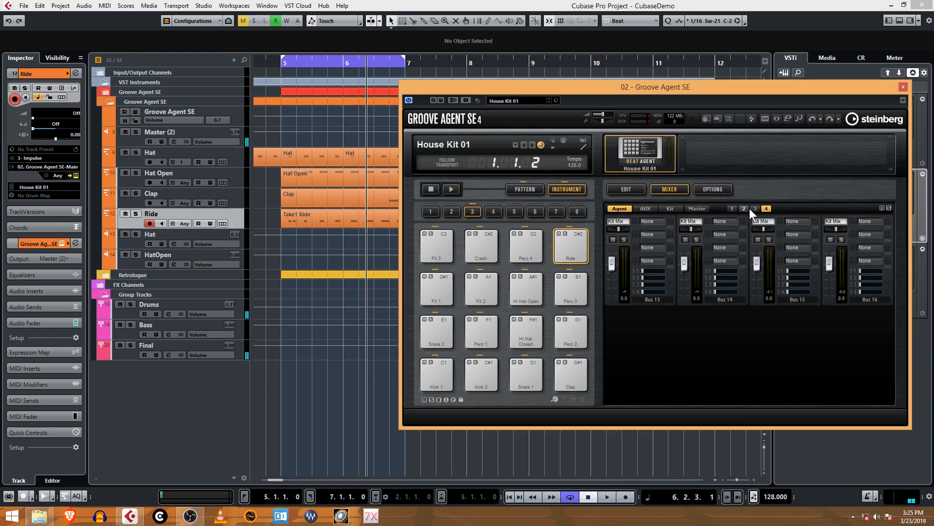
{"action": "left_click", "coordinate": [755, 208]}
{"action": "left_click", "coordinate": [570, 239]}
{"action": "left_click", "coordinate": [744, 210]}
{"action": "left_click", "coordinate": [574, 244]}
{"action": "left_click", "coordinate": [732, 208]}
{"action": "left_click", "coordinate": [569, 243]}
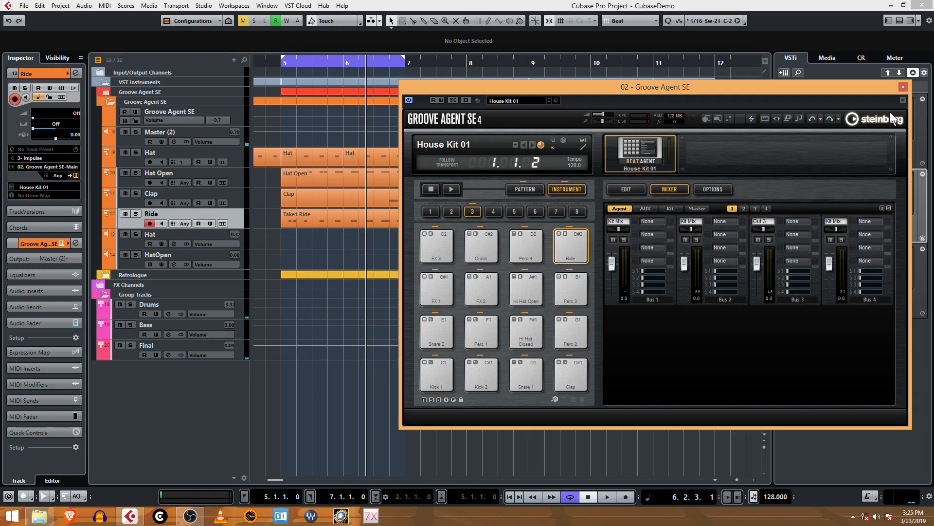
Step: Check the Ride pad's sample settings and activate the Out 4 output of Groove Agent SE
{"action": "left_click", "coordinate": [638, 191]}
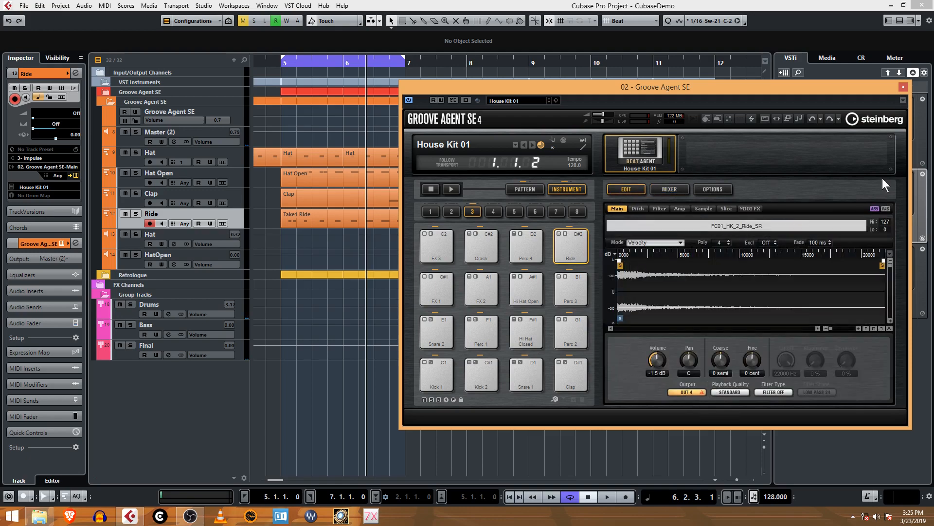
{"action": "left_click", "coordinate": [903, 101]}
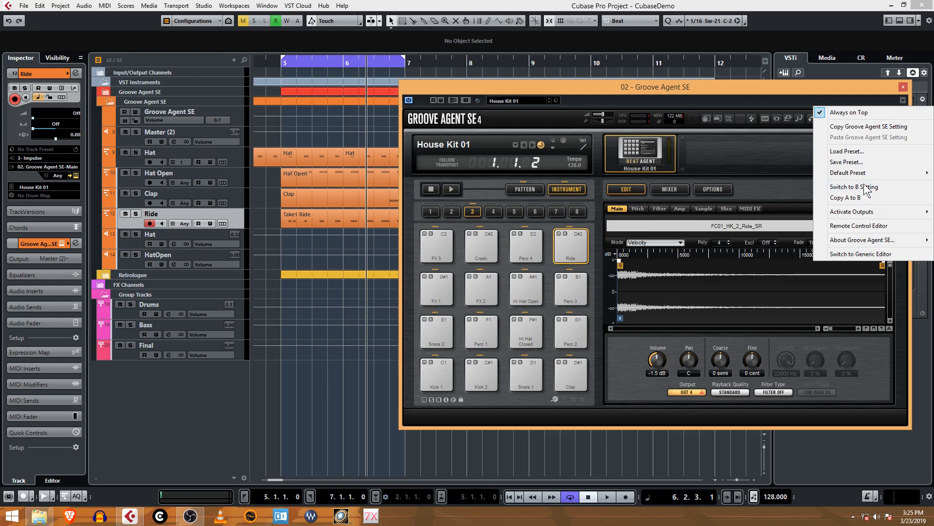
{"action": "mouse_move", "coordinate": [870, 214]}
{"action": "left_click", "coordinate": [769, 255]}
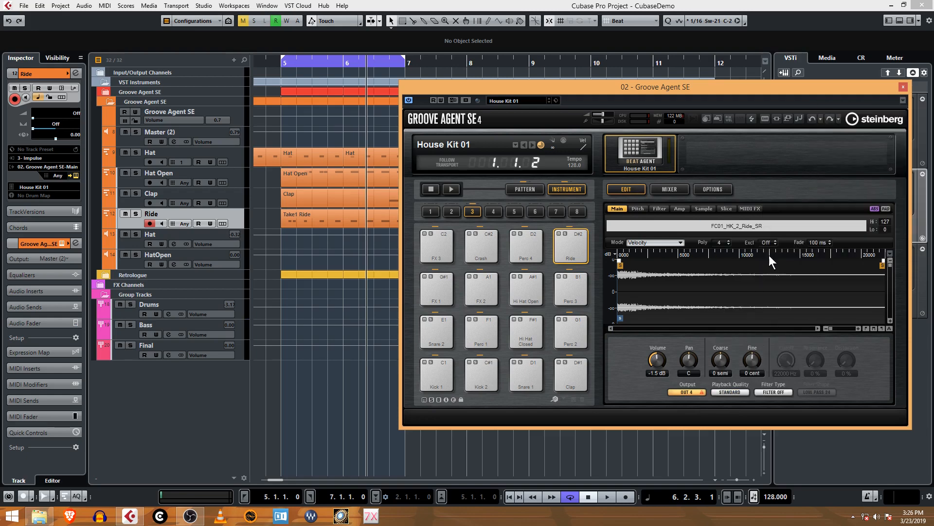
Step: Audition the Ride pad on each of the four Agent mixer bus pages to look for its signal
{"action": "left_click", "coordinate": [683, 191]}
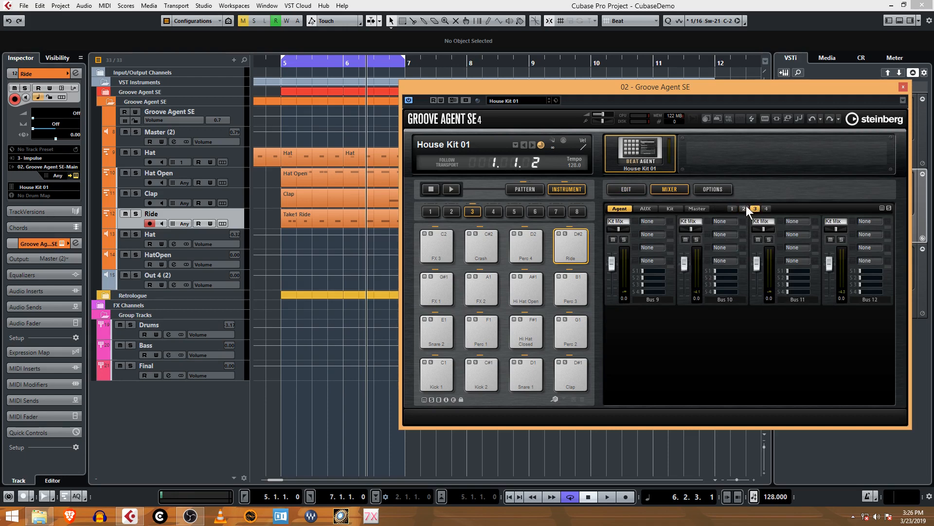
{"action": "left_click", "coordinate": [577, 249]}
{"action": "left_click", "coordinate": [743, 209]}
{"action": "left_click", "coordinate": [579, 250]}
{"action": "left_click", "coordinate": [756, 208]}
{"action": "left_click", "coordinate": [580, 244]}
{"action": "left_click", "coordinate": [768, 209]}
{"action": "left_click", "coordinate": [576, 244]}
{"action": "left_click", "coordinate": [732, 208]}
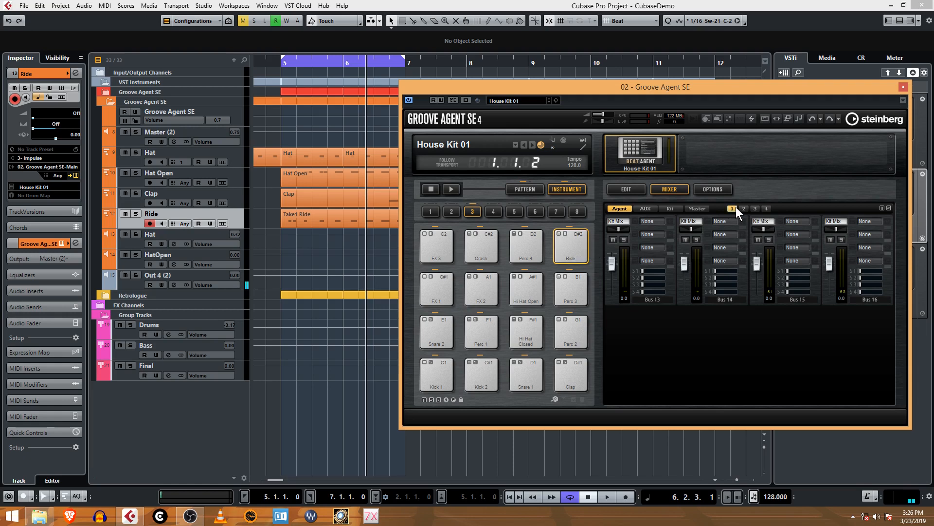
{"action": "left_click", "coordinate": [577, 246]}
Step: Route the Ride pad's output to Kit Mix in its sample settings
{"action": "left_click", "coordinate": [647, 190]}
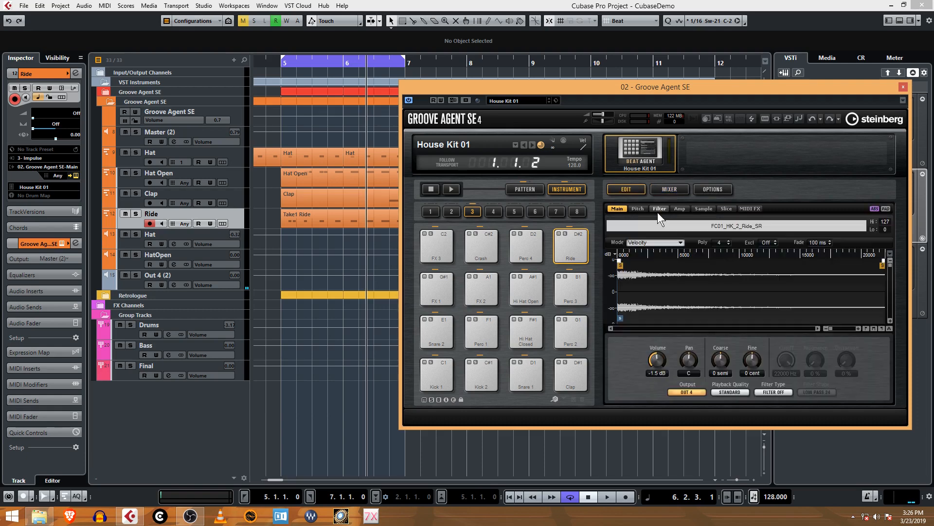
{"action": "left_click", "coordinate": [699, 391]}
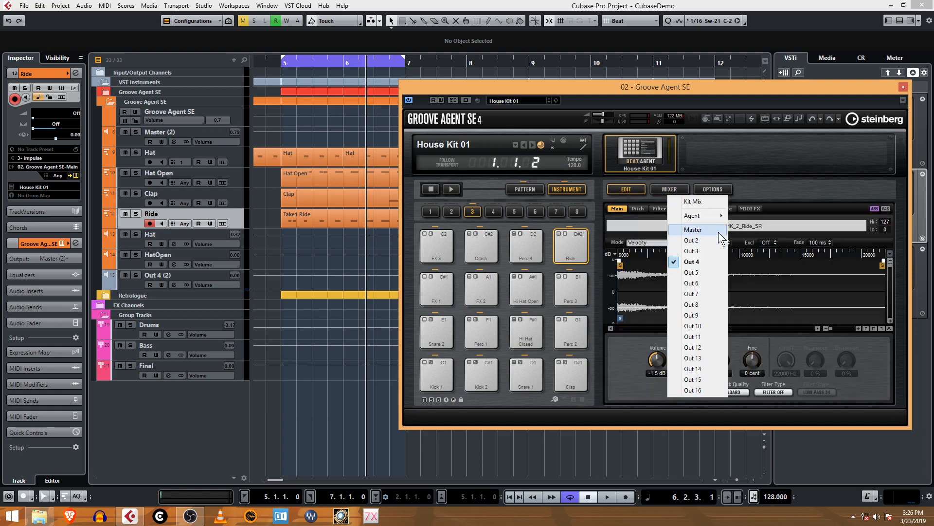
{"action": "left_click", "coordinate": [711, 201]}
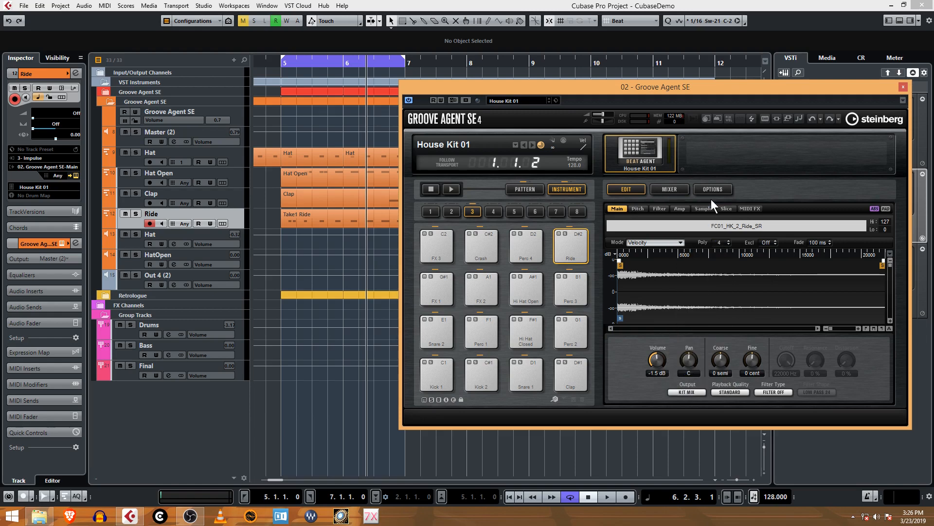
Step: Audition the Ride pad with its Kit Mix routing while examining the Agent mixer buses from 1 to 16
{"action": "left_click", "coordinate": [701, 189]}
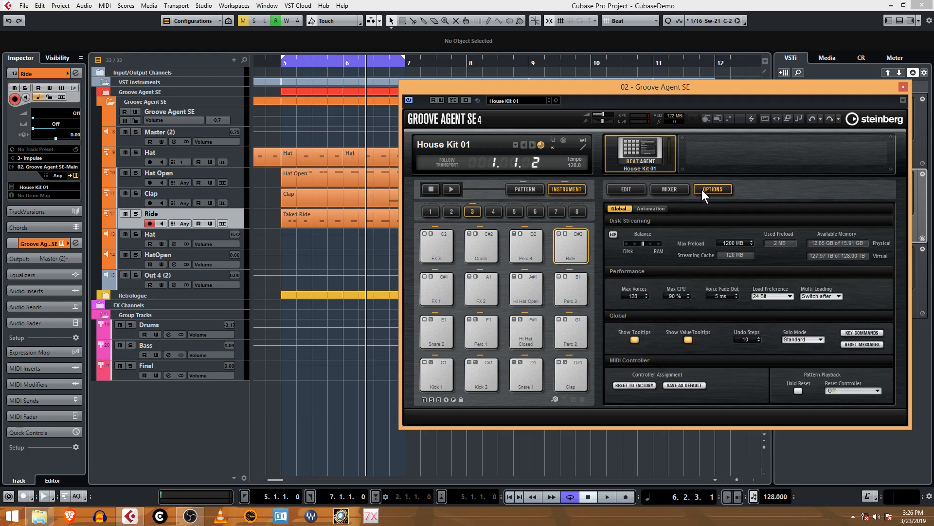
{"action": "left_click", "coordinate": [674, 190]}
{"action": "left_click", "coordinate": [565, 249]}
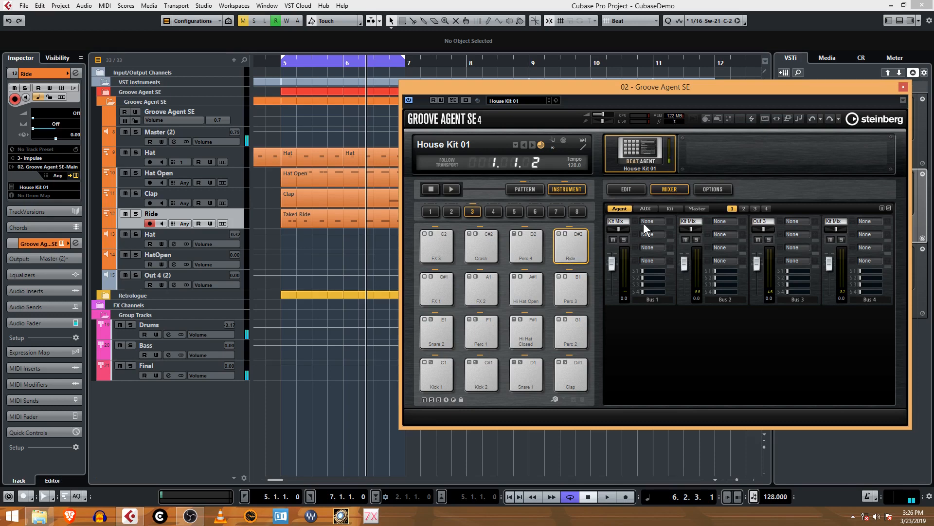
{"action": "left_click", "coordinate": [743, 208]}
{"action": "left_click", "coordinate": [755, 208]}
{"action": "left_click", "coordinate": [574, 253]}
{"action": "left_click", "coordinate": [767, 209]}
{"action": "left_click", "coordinate": [577, 240]}
{"action": "left_click", "coordinate": [732, 209]}
Step: Route the Ride pad's output to Agent Bus 4 in its sample settings
{"action": "left_click", "coordinate": [640, 188]}
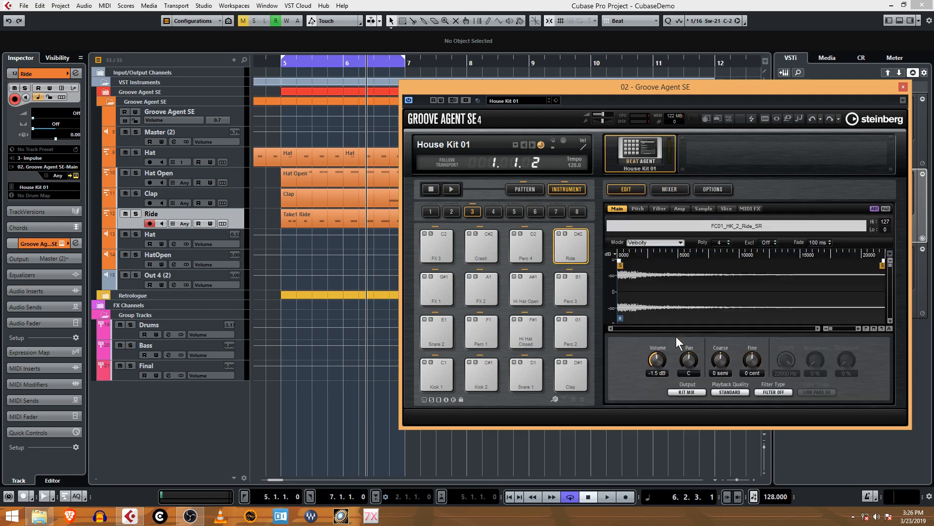
{"action": "left_click", "coordinate": [687, 389]}
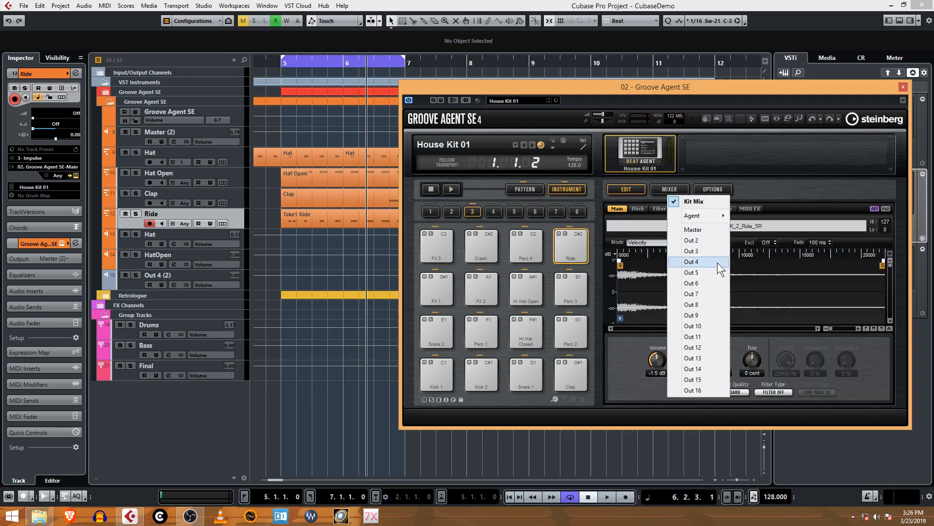
{"action": "mouse_move", "coordinate": [717, 213]}
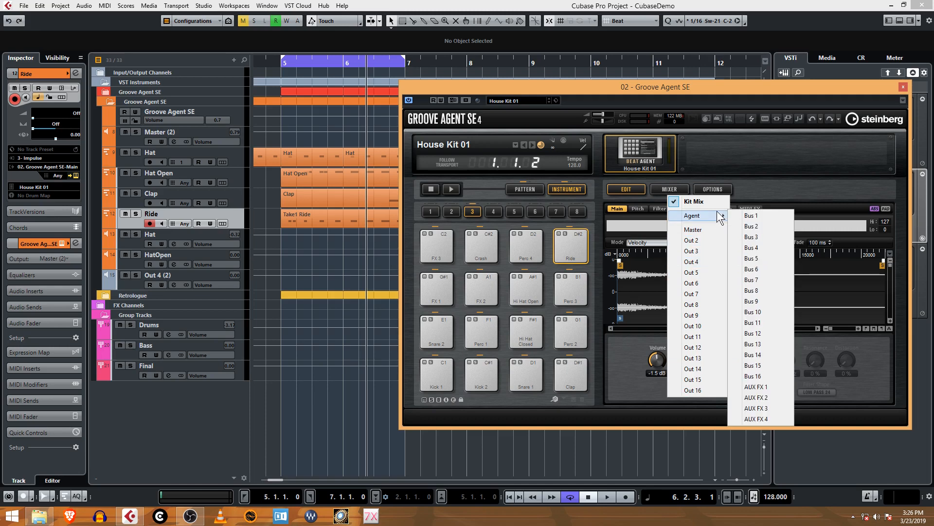
{"action": "left_click", "coordinate": [764, 248]}
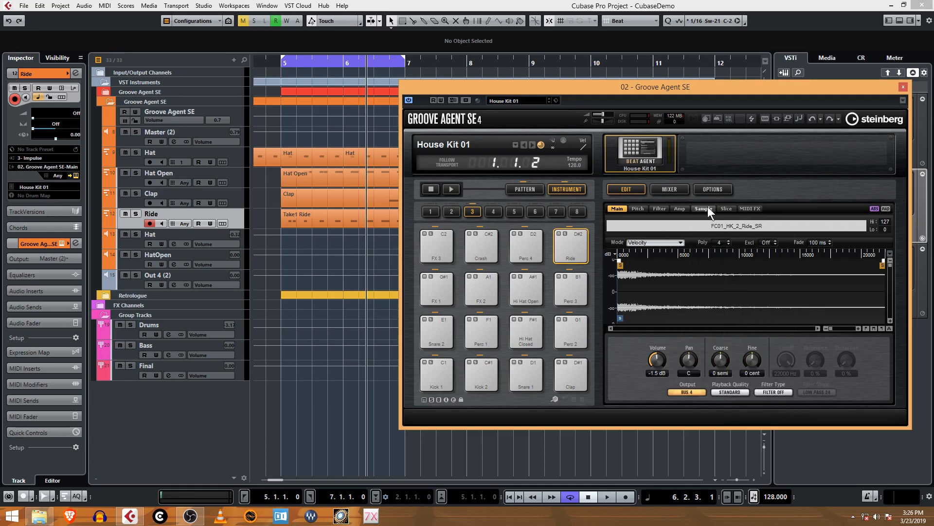
Step: Audition the Ride pad on the Agent mixer and set Bus 4's output to Out 4
{"action": "left_click", "coordinate": [683, 188]}
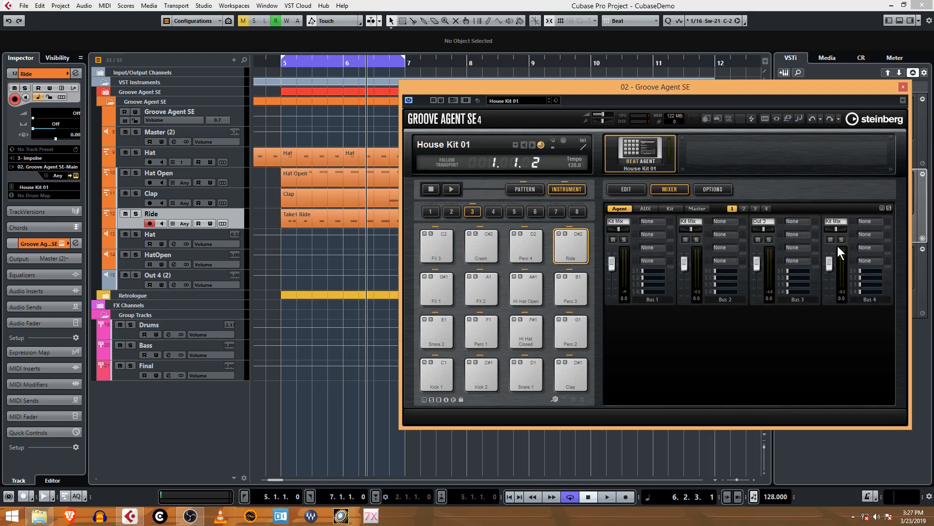
{"action": "left_click", "coordinate": [574, 249]}
{"action": "left_click", "coordinate": [837, 221]}
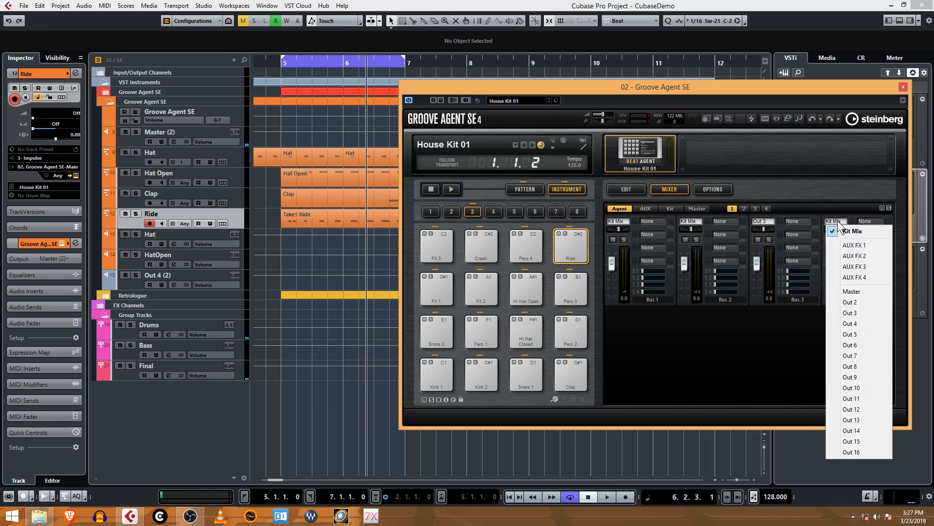
{"action": "left_click", "coordinate": [860, 324]}
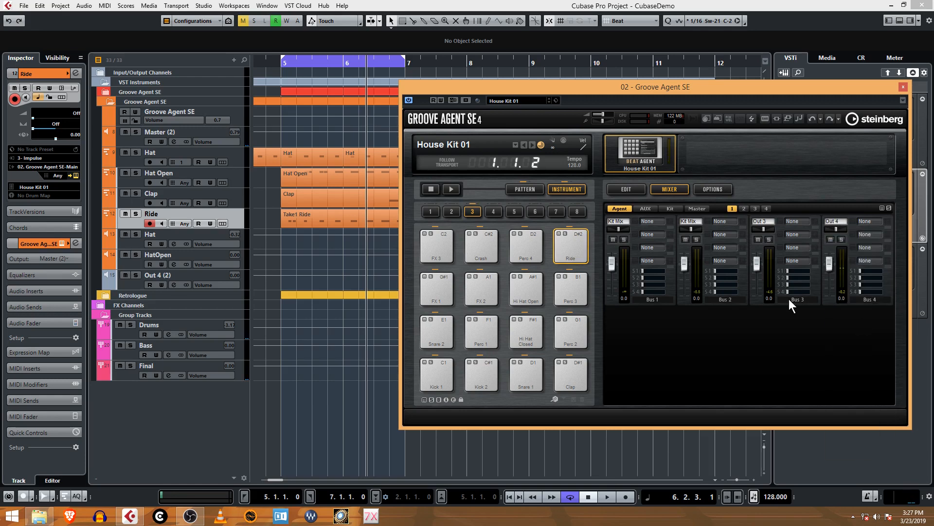
Step: Audition the Ride and Hi Hat Open pads and review their output routing in the sample settings, Agent mixer and plug-in options
{"action": "left_click", "coordinate": [574, 253]}
{"action": "left_click", "coordinate": [528, 293]}
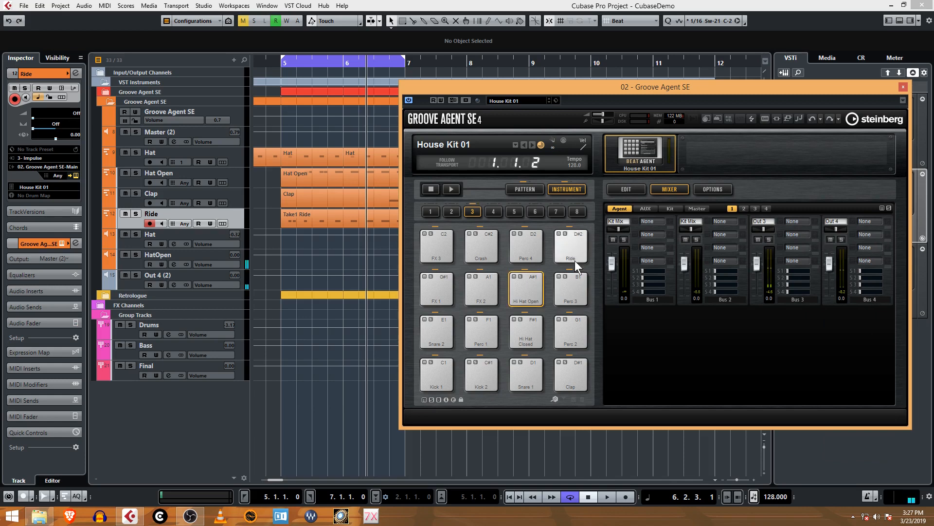
{"action": "left_click", "coordinate": [576, 248]}
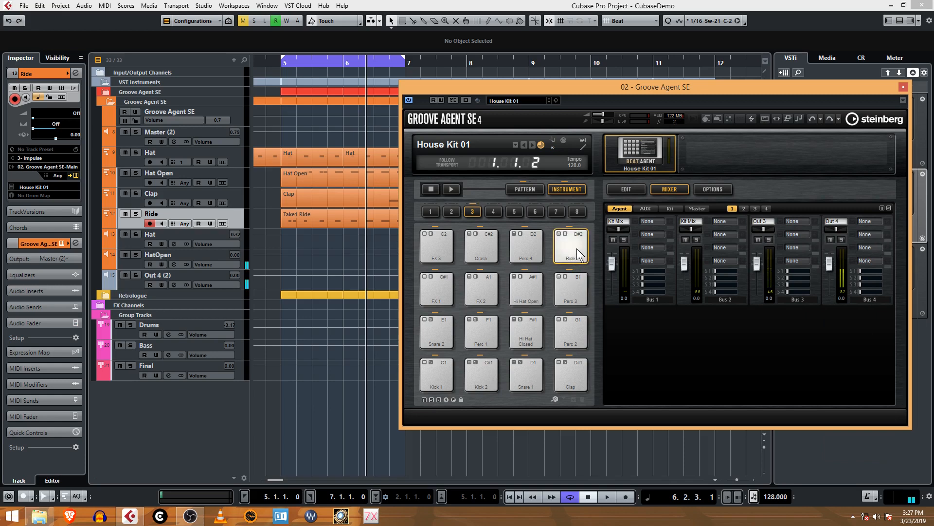
{"action": "left_click", "coordinate": [532, 295]}
{"action": "left_click", "coordinate": [631, 190]}
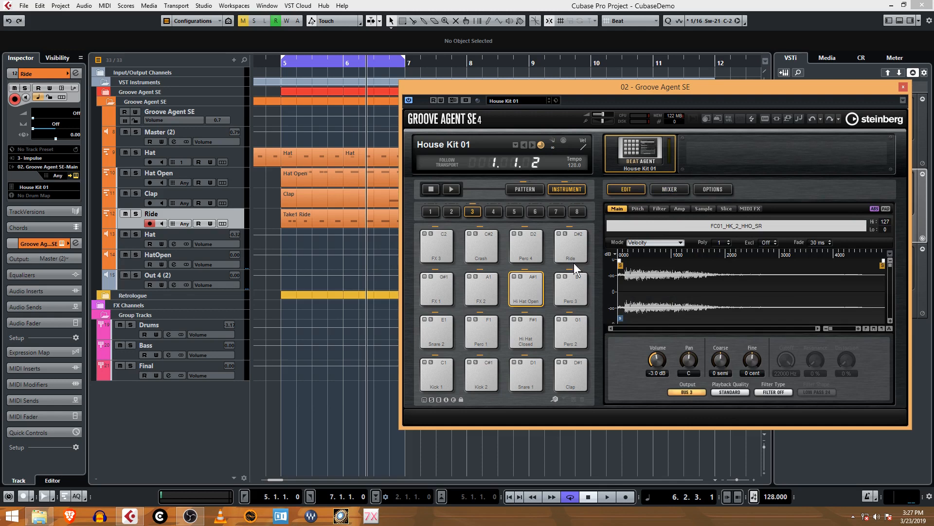
{"action": "left_click", "coordinate": [577, 247]}
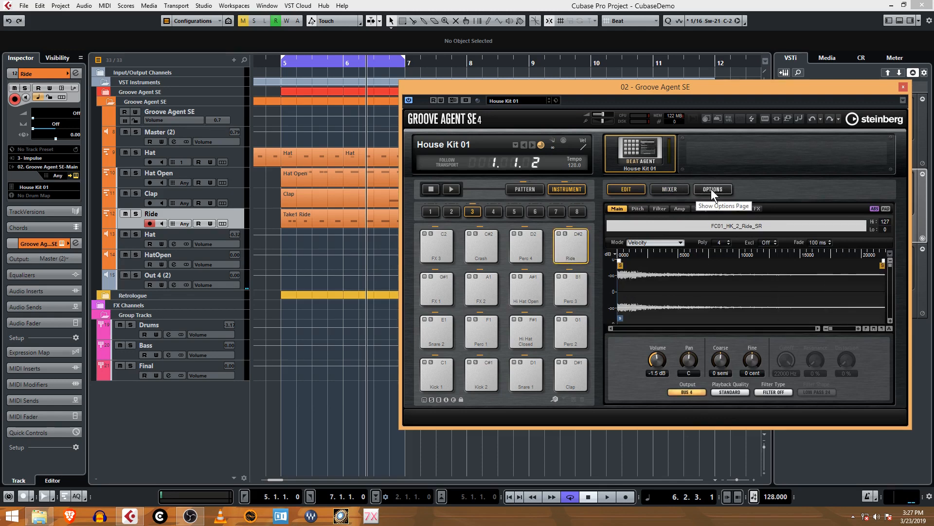
{"action": "left_click", "coordinate": [672, 190]}
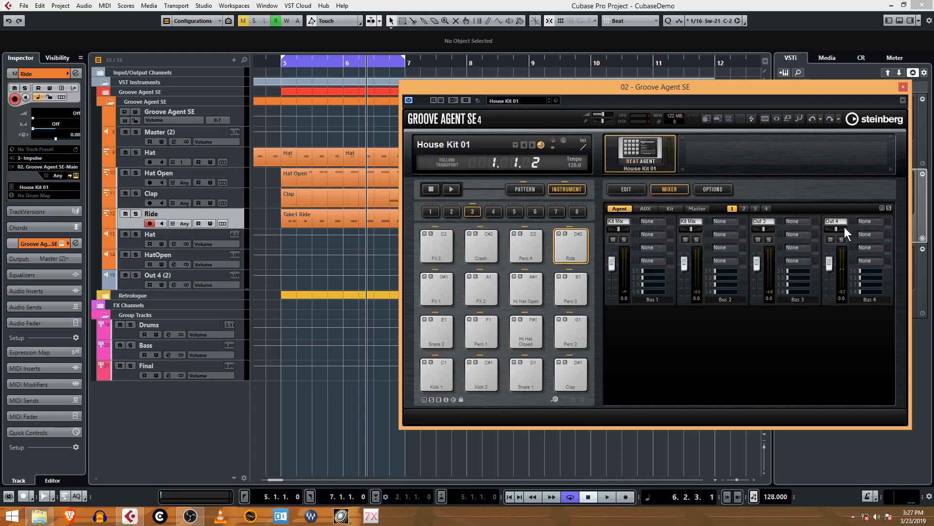
{"action": "left_click", "coordinate": [903, 100]}
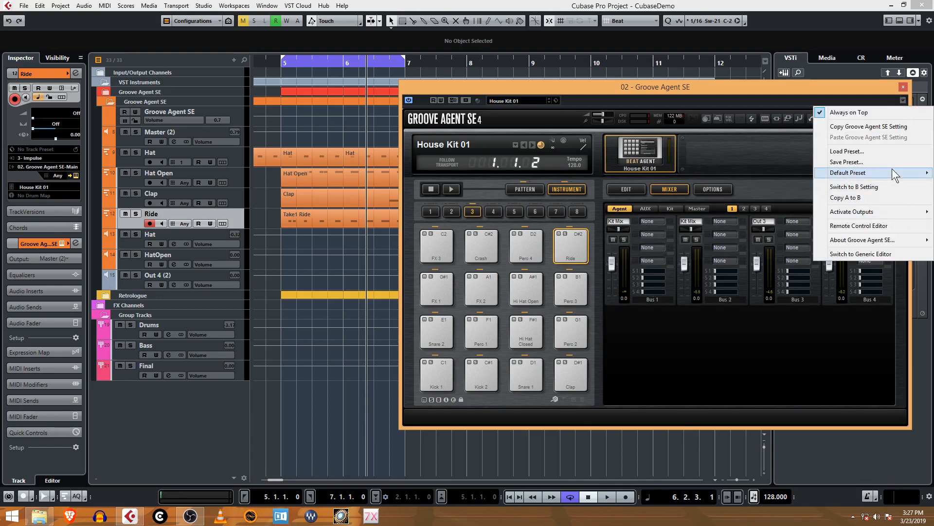
{"action": "left_click", "coordinate": [762, 160]}
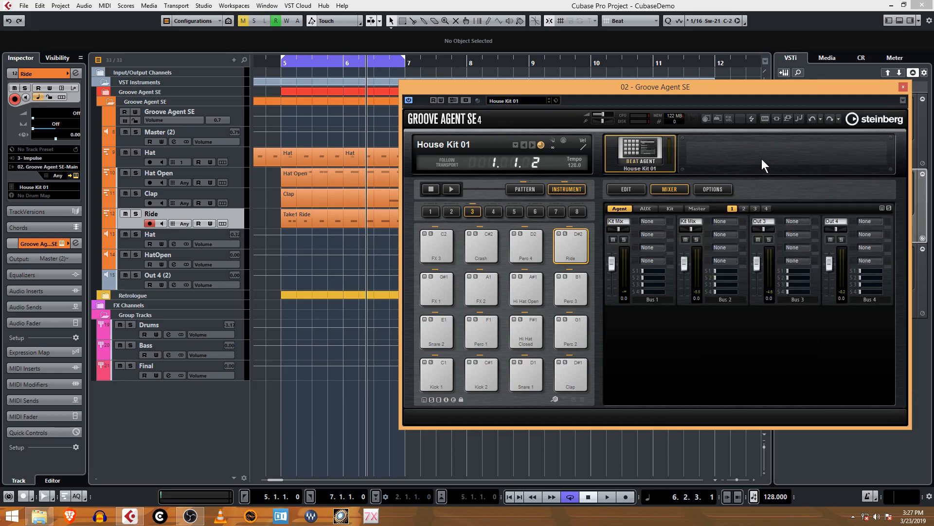
Step: Rename the Out 4 (2) channel track as Ride and colour it orange like the other drum tracks
{"action": "double_click", "coordinate": [155, 276]}
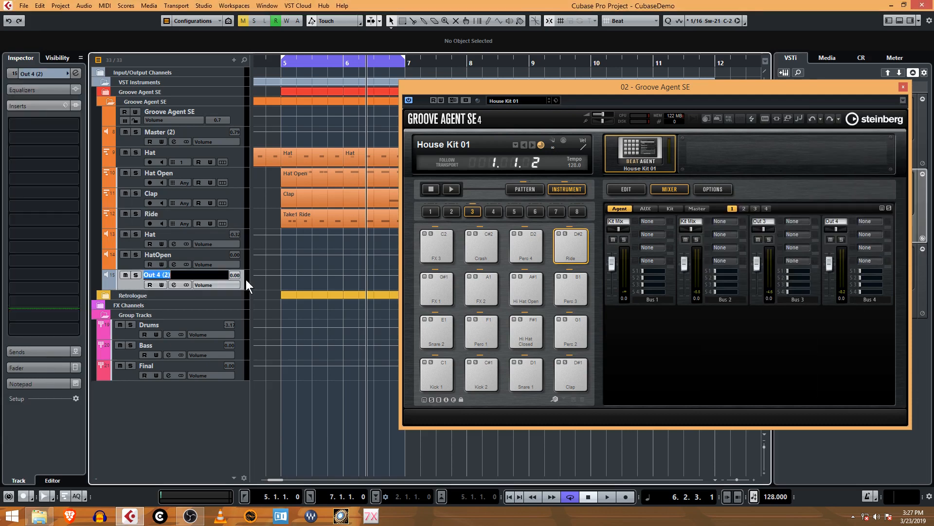
{"action": "type", "text": "R9d"}
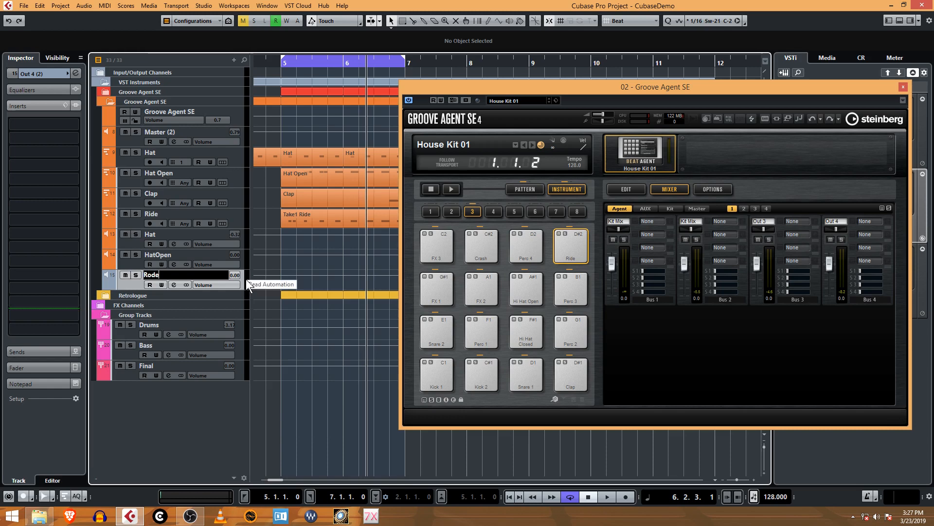
{"action": "key", "text": "BackSpace"}
{"action": "key", "text": "BackSpace"}
{"action": "type", "text": "ide"}
{"action": "key", "text": "Return"}
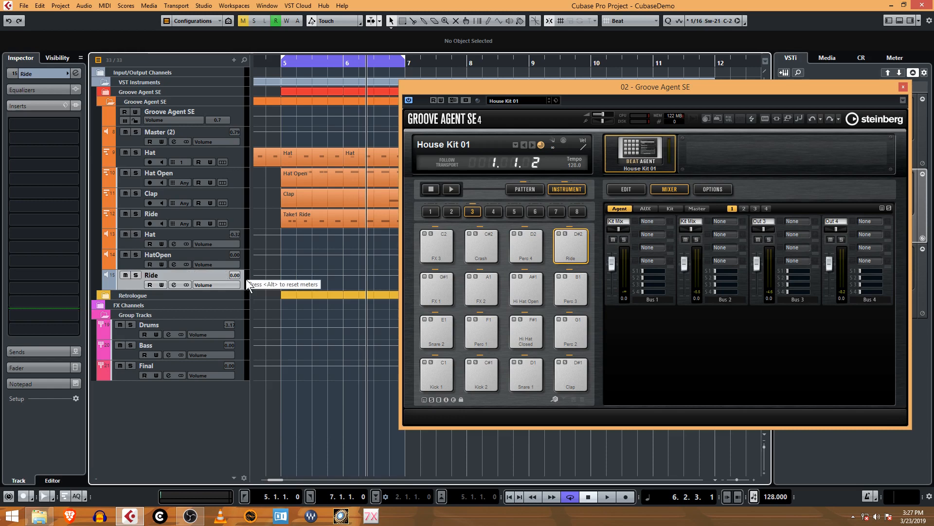
{"action": "left_click", "coordinate": [68, 74]}
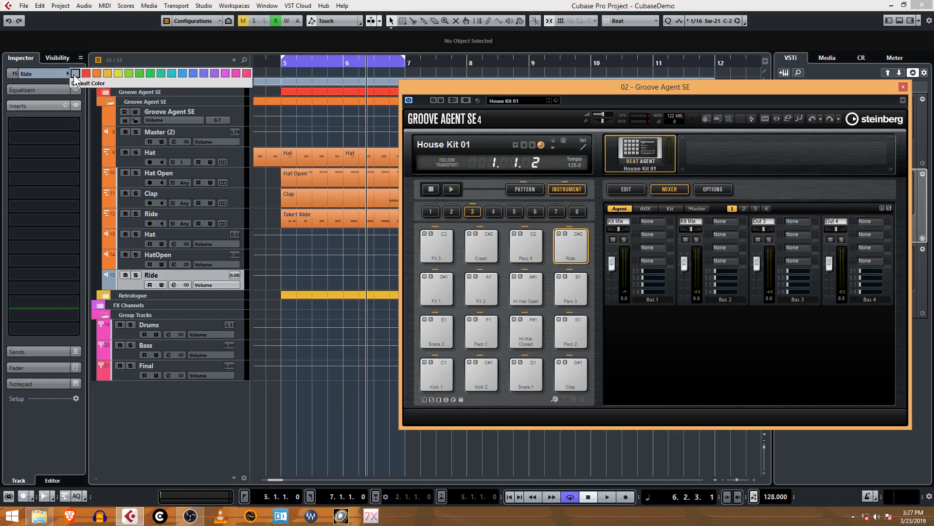
{"action": "left_click", "coordinate": [96, 74]}
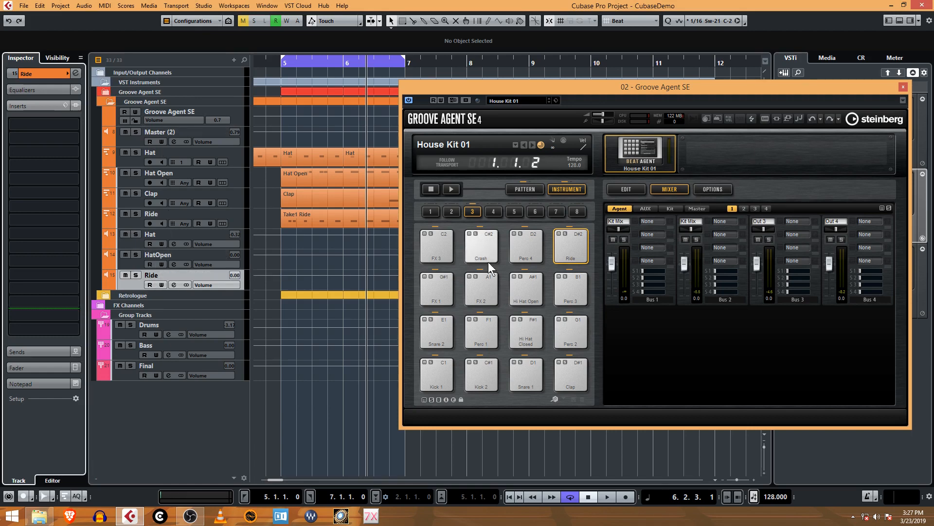
Step: Audition the Crash pad in Groove Agent SE and duplicate the Ride MIDI track
{"action": "left_click", "coordinate": [486, 241]}
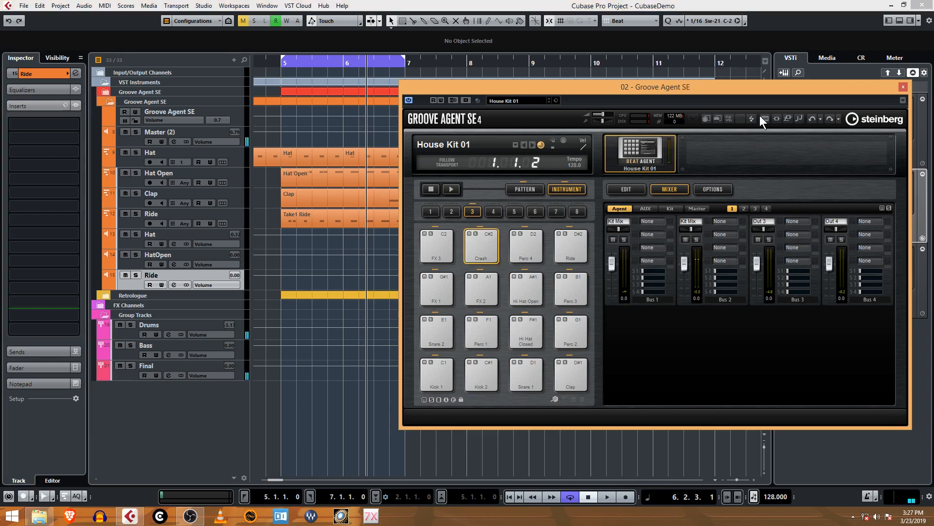
{"action": "left_click_drag", "start_coordinate": [764, 91], "coordinate": [770, 91]}
{"action": "left_click_drag", "start_coordinate": [770, 90], "coordinate": [776, 90]}
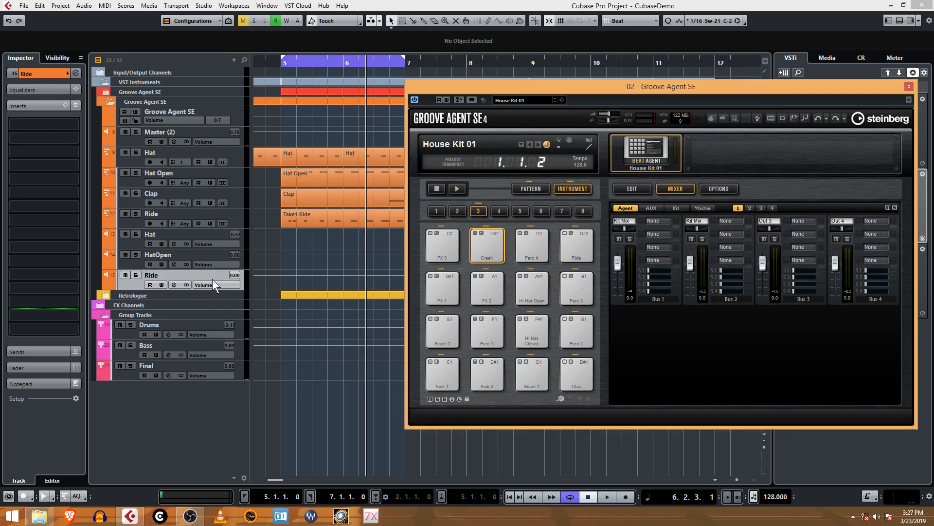
{"action": "right_click", "coordinate": [234, 217]}
{"action": "mouse_move", "coordinate": [272, 222]}
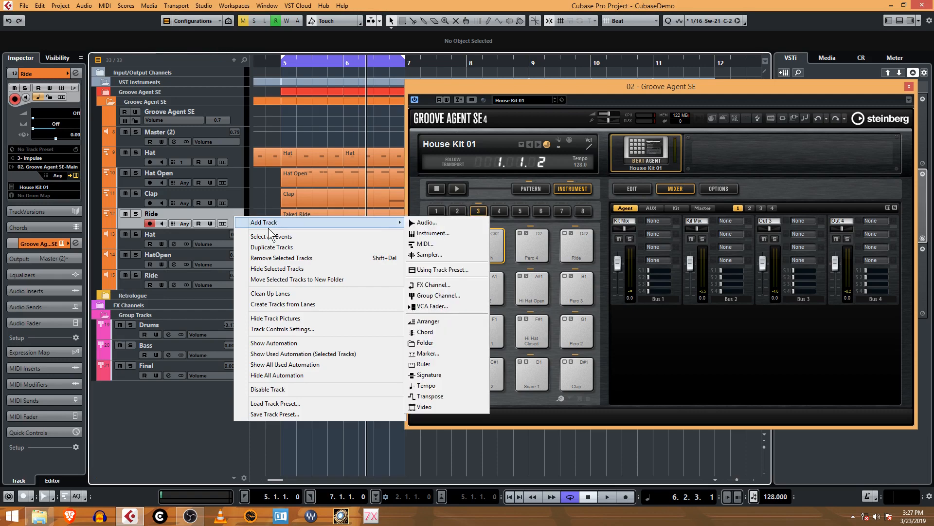
{"action": "left_click", "coordinate": [268, 247]}
Step: Delete all events on the duplicated Ride track, create an empty part from bar 5 to 7, and close the Groove Agent SE window
{"action": "right_click", "coordinate": [233, 235]}
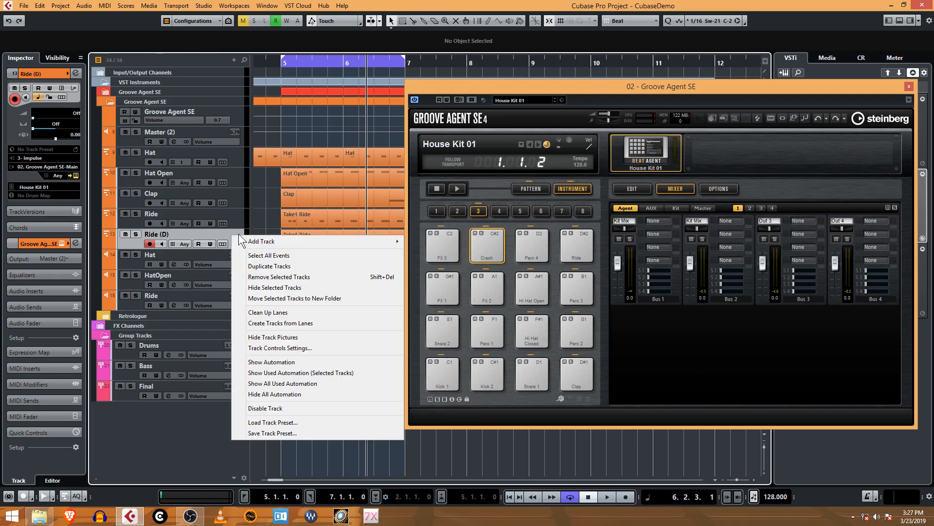
{"action": "left_click", "coordinate": [288, 256]}
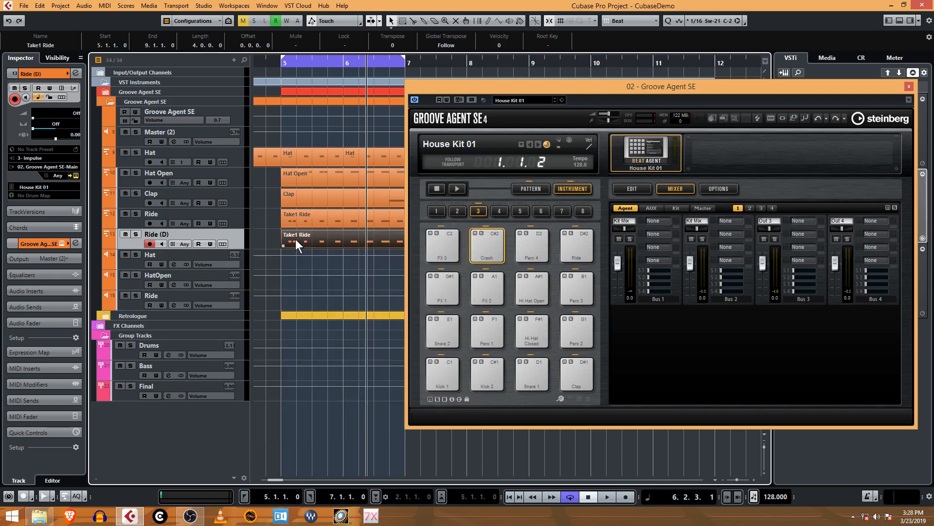
{"action": "key", "text": "Delete"}
{"action": "double_click", "coordinate": [314, 235]}
{"action": "left_click", "coordinate": [908, 86]}
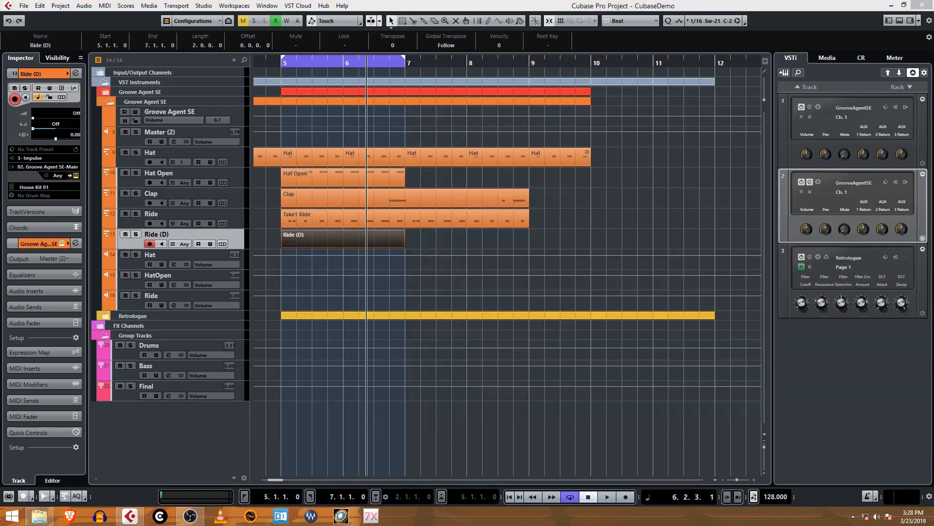
Step: Open the empty Ride (D) part in an enlarged Key Editor and audition the keys around C2 to find the crash note
{"action": "double_click", "coordinate": [331, 240]}
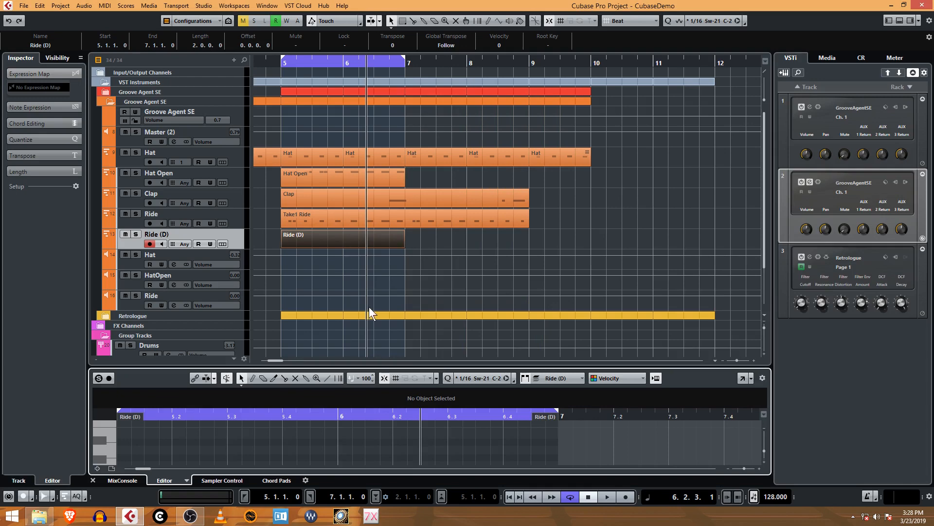
{"action": "left_click_drag", "start_coordinate": [466, 367], "coordinate": [470, 271]}
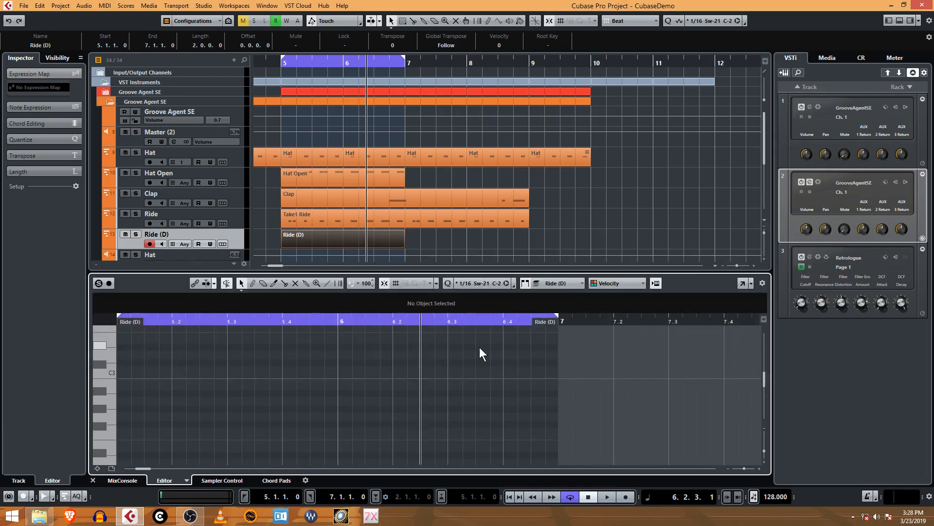
{"action": "scroll", "coordinate": [480, 350], "scroll_direction": "up", "scroll_amount": 1}
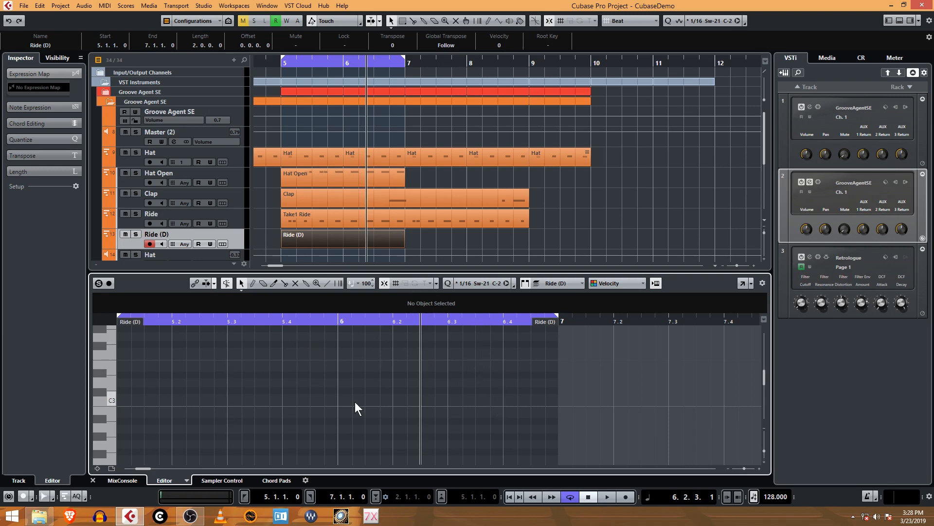
{"action": "scroll", "coordinate": [99, 389], "scroll_direction": "down", "scroll_amount": 5}
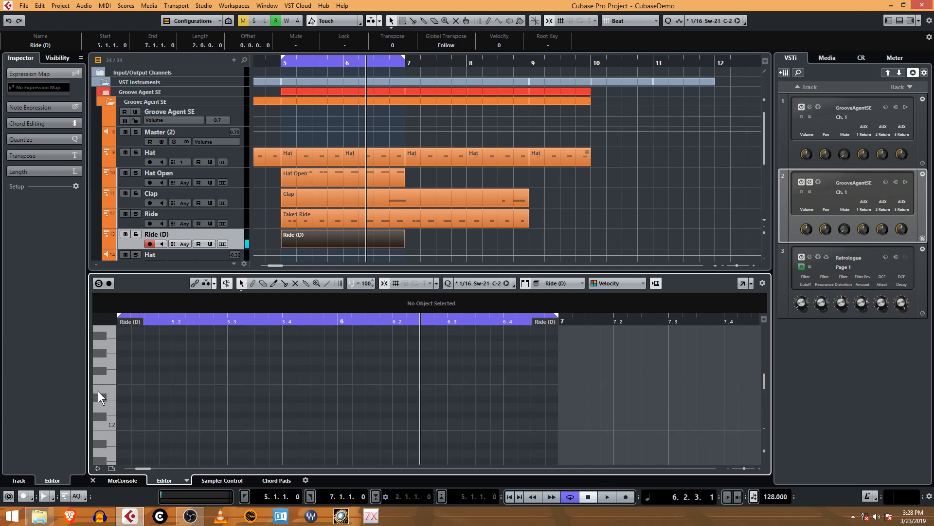
{"action": "scroll", "coordinate": [103, 370], "scroll_direction": "up", "scroll_amount": 1}
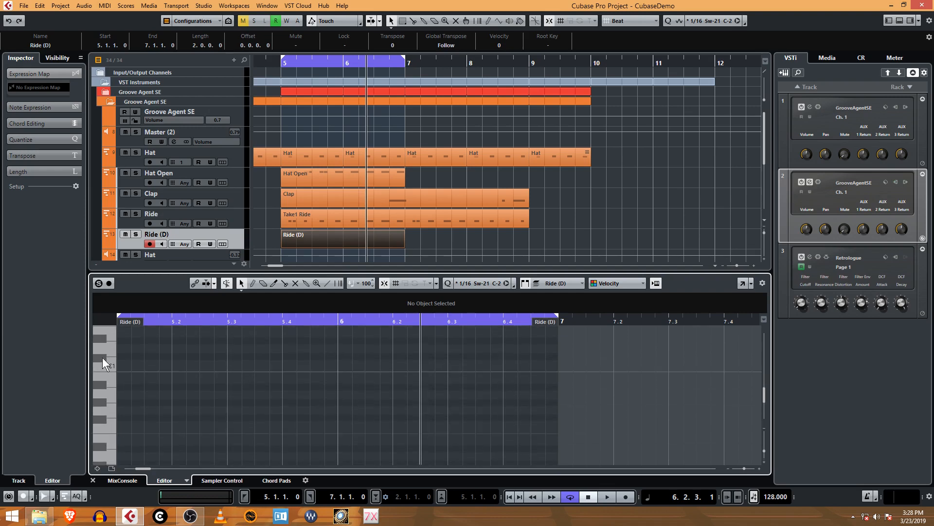
{"action": "scroll", "coordinate": [103, 370], "scroll_direction": "up", "scroll_amount": 4}
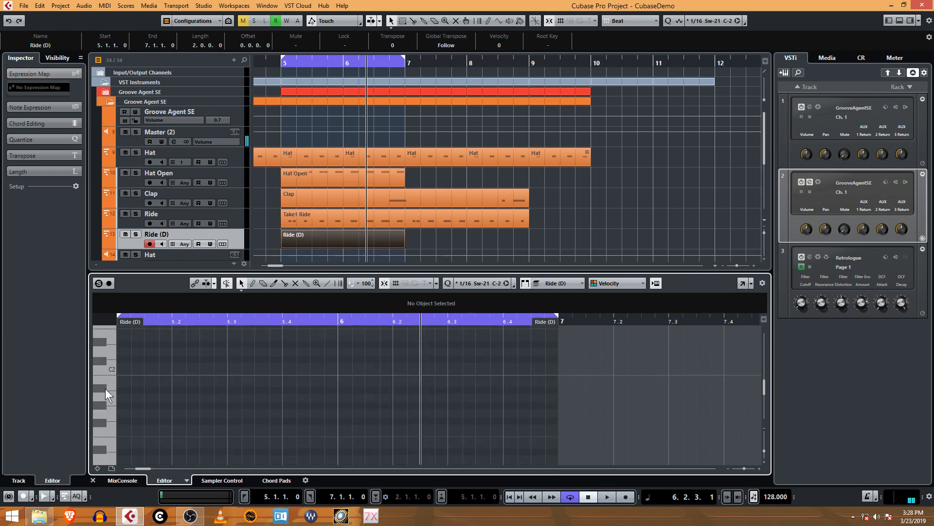
{"action": "left_click", "coordinate": [108, 381]}
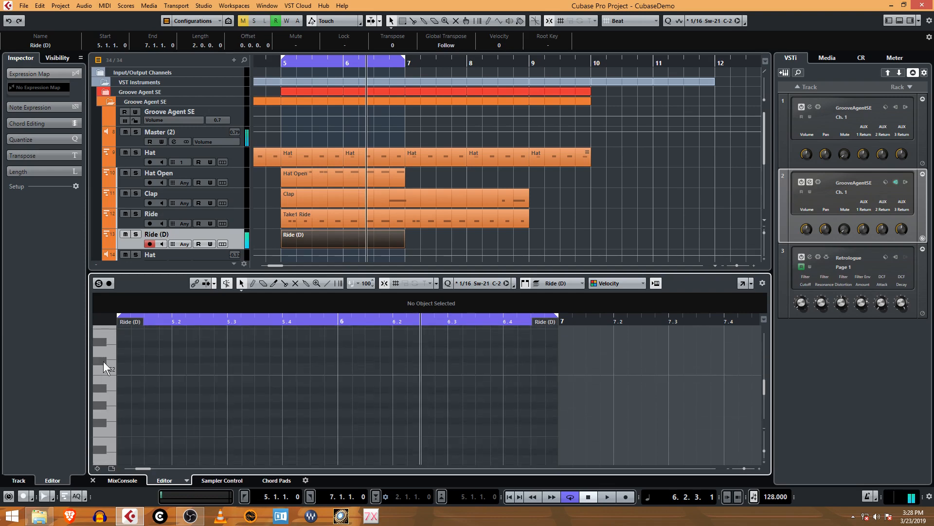
Step: Enter three consecutive short C#2 notes from 6.3.3 to 6.4.1, shaping their velocities as a rise from 26 up to the maximum
{"action": "double_click", "coordinate": [495, 358]}
{"action": "double_click", "coordinate": [510, 357]}
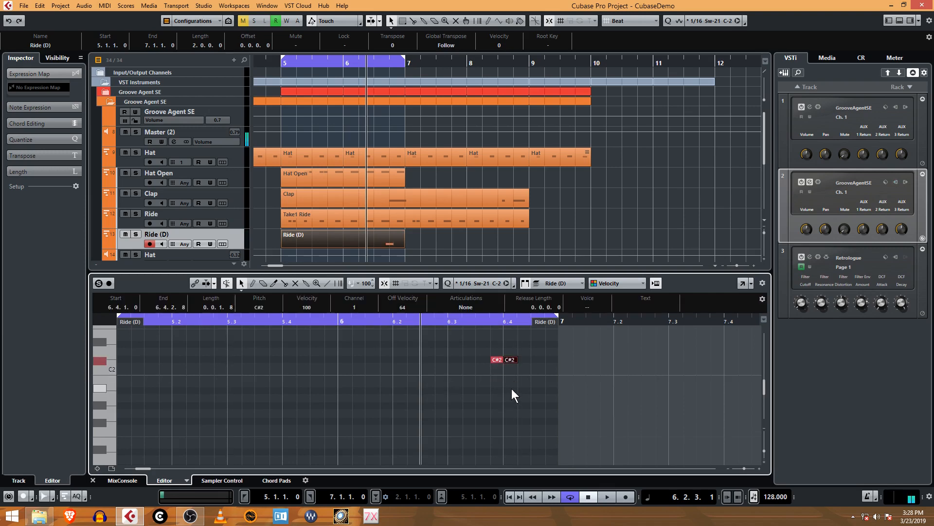
{"action": "left_click", "coordinate": [97, 469]}
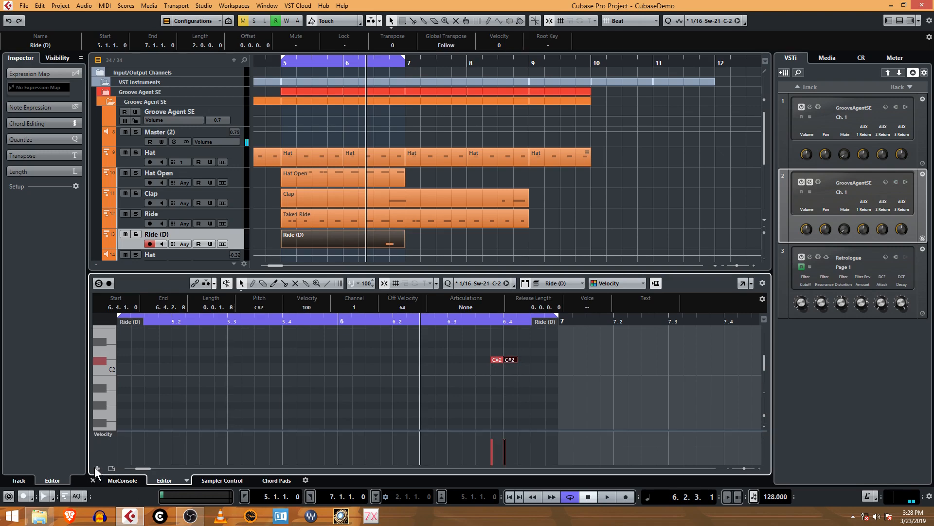
{"action": "left_click_drag", "start_coordinate": [546, 430], "coordinate": [510, 380]}
{"action": "mouse_move", "coordinate": [493, 413]}
{"action": "left_mouse_down"}
{"action": "mouse_move", "coordinate": [497, 439]}
{"action": "mouse_move", "coordinate": [479, 448]}
{"action": "mouse_move", "coordinate": [496, 433]}
{"action": "left_mouse_up"}
{"action": "double_click", "coordinate": [484, 358]}
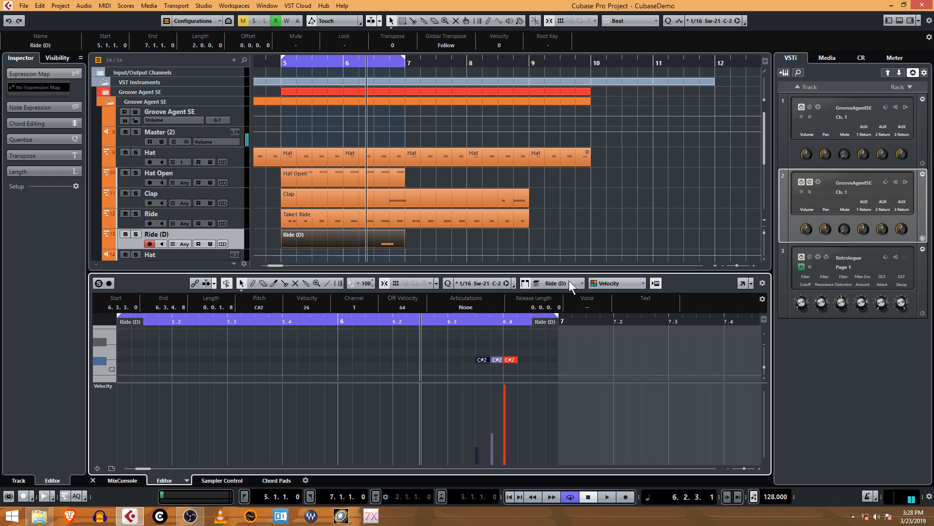
Step: Play the loop from bar 5 and review the Crash pad's MIDI FX, Amp and Main settings and the Agent mixer buses
{"action": "left_click", "coordinate": [280, 60]}
{"action": "key", "text": "space"}
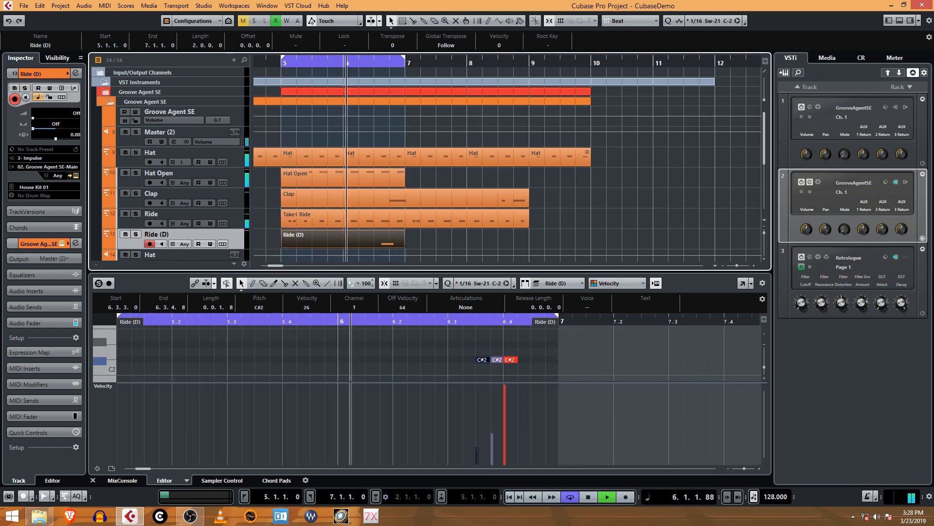
{"action": "left_click_drag", "start_coordinate": [933, 103], "coordinate": [568, 101]}
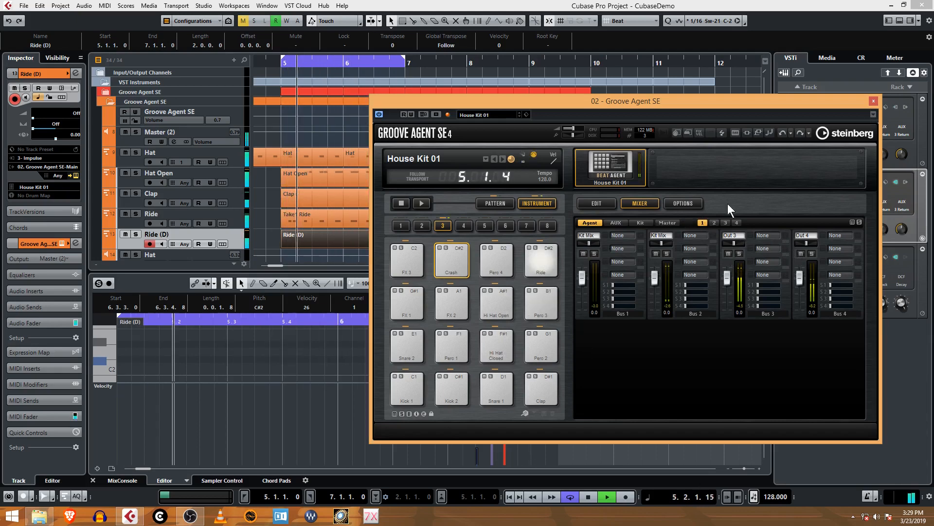
{"action": "left_click", "coordinate": [599, 206]}
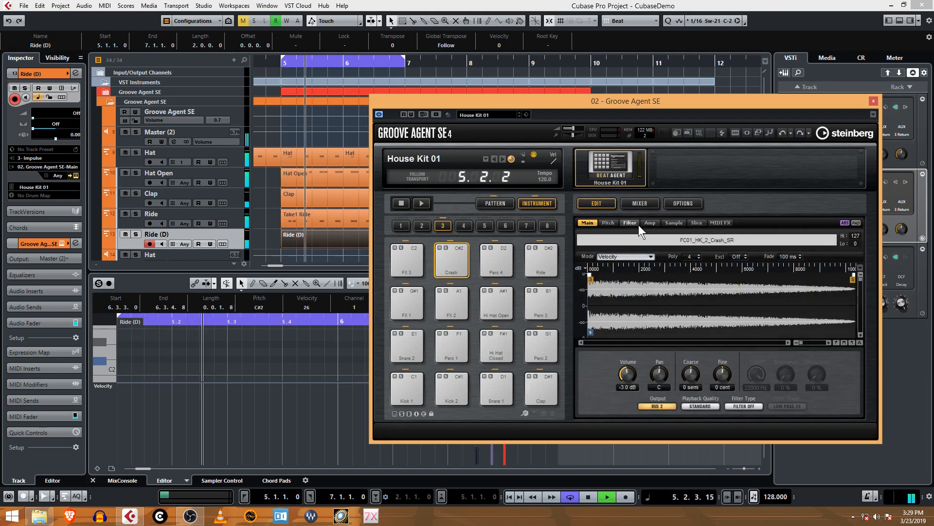
{"action": "left_click", "coordinate": [724, 224]}
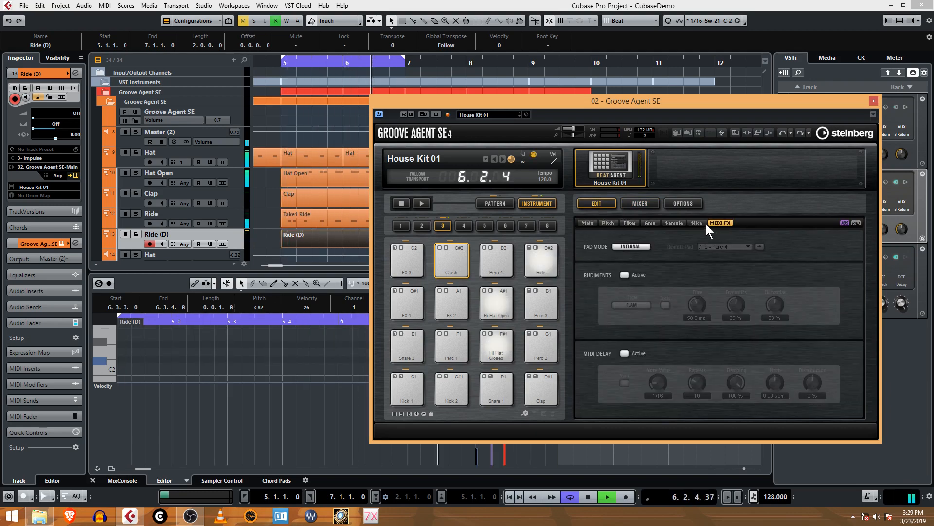
{"action": "left_click", "coordinate": [646, 224]}
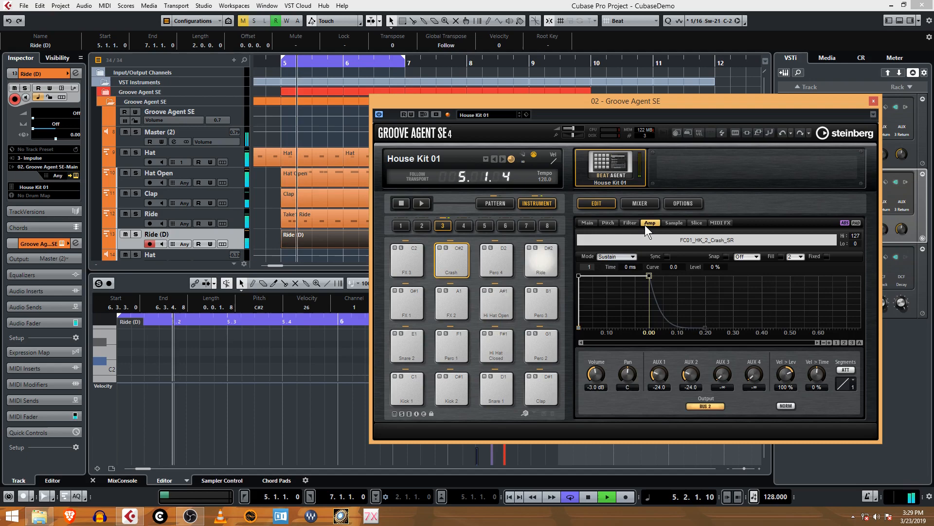
{"action": "left_click", "coordinate": [590, 224]}
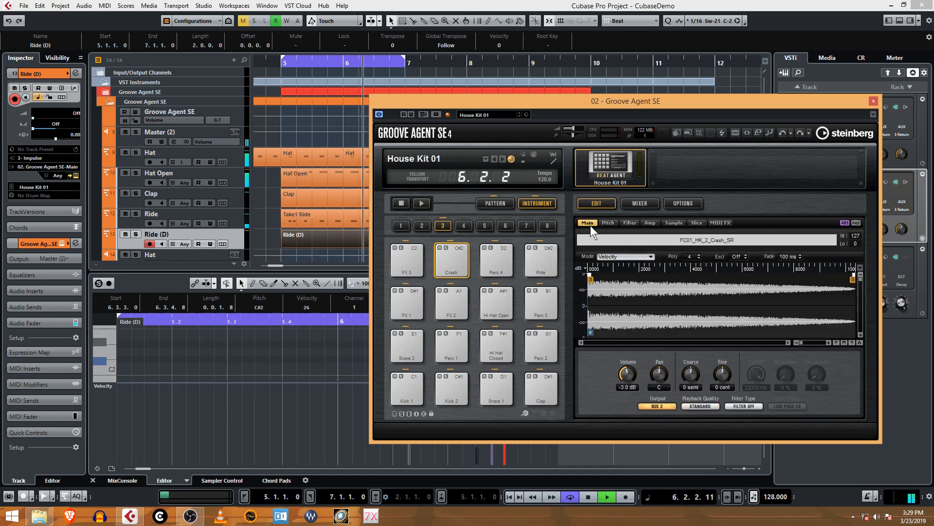
{"action": "left_click", "coordinate": [651, 206]}
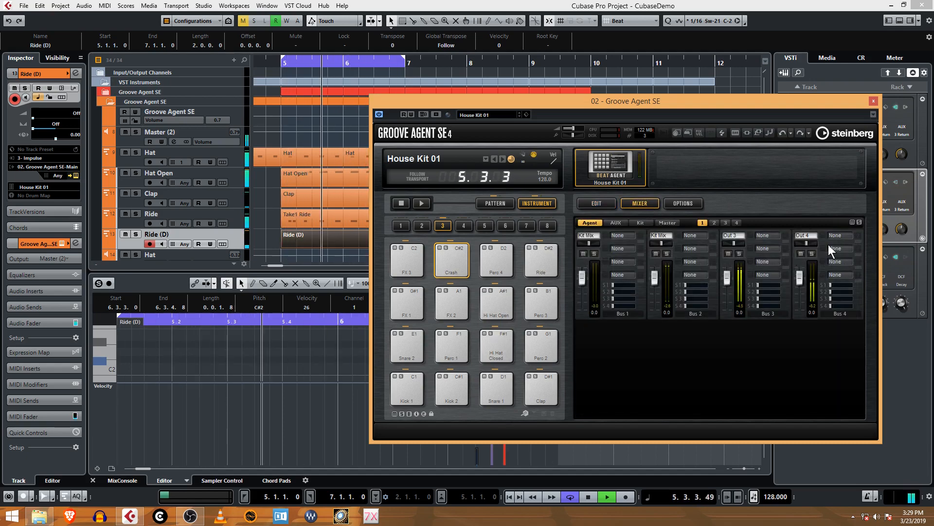
{"action": "key", "text": "space"}
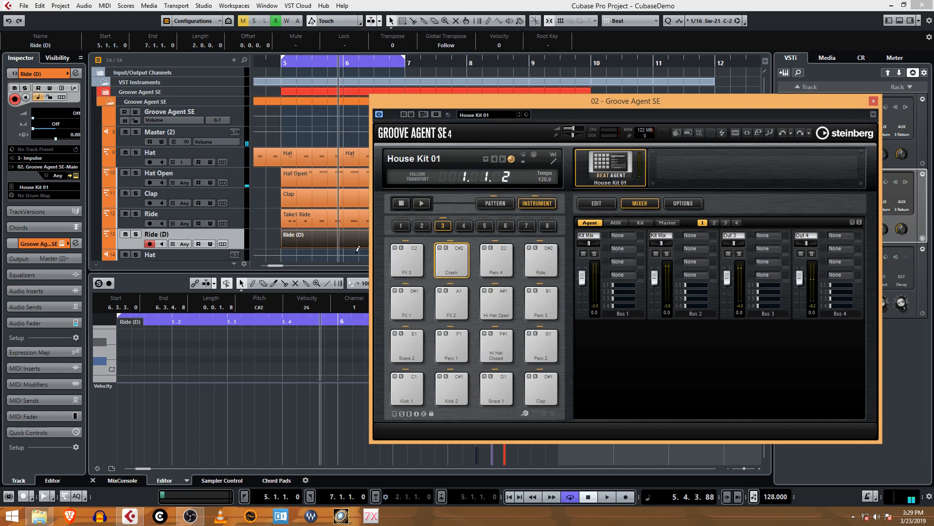
Step: Rename the duplicated Ride (D) track and its MIDI part as Crash
{"action": "double_click", "coordinate": [158, 235]}
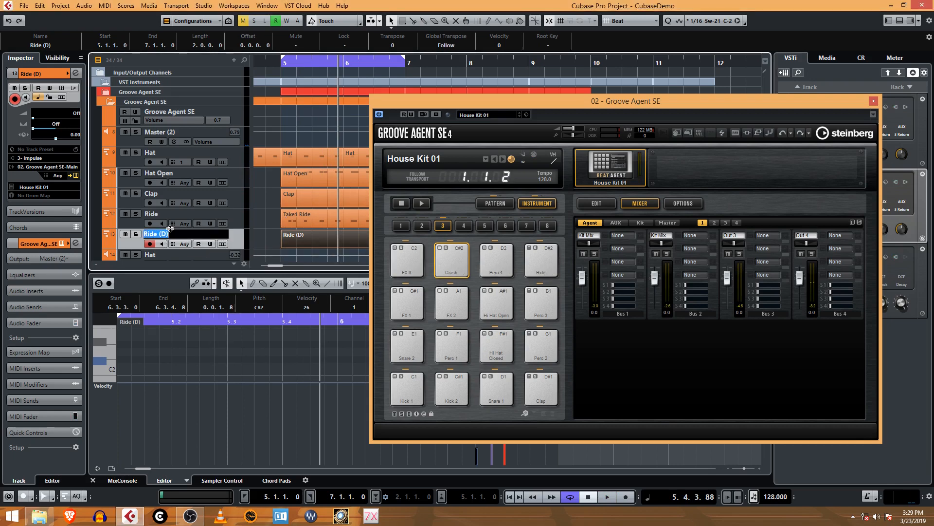
{"action": "type", "text": "Crash"}
{"action": "key", "text": "Return"}
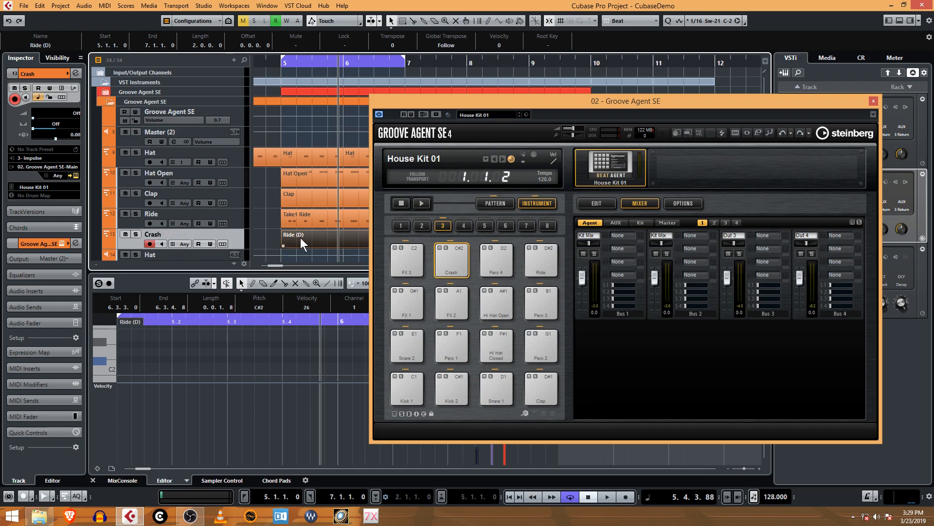
{"action": "left_click", "coordinate": [38, 46]}
{"action": "type", "text": "Crash"}
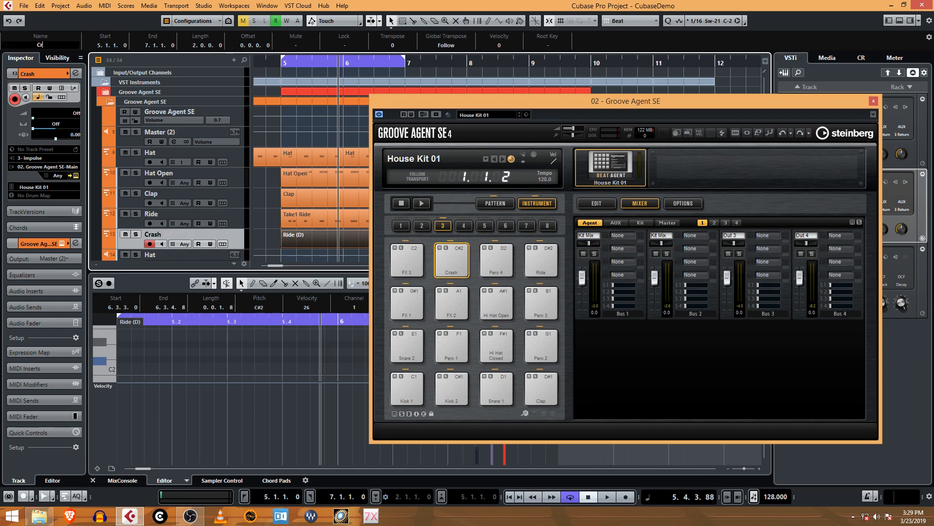
{"action": "key", "text": "Return"}
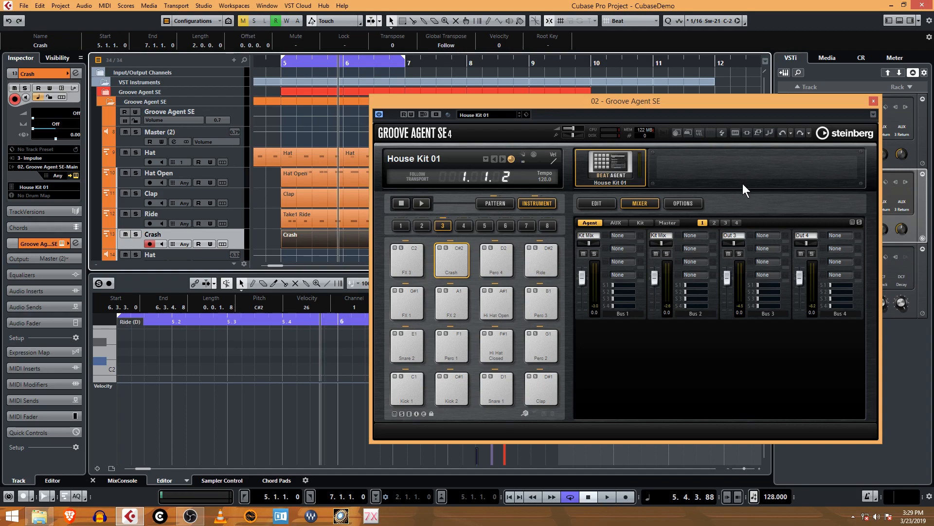
Step: Route the Crash pad's output to Agent Bus 5 in its sample settings
{"action": "left_click", "coordinate": [605, 207]}
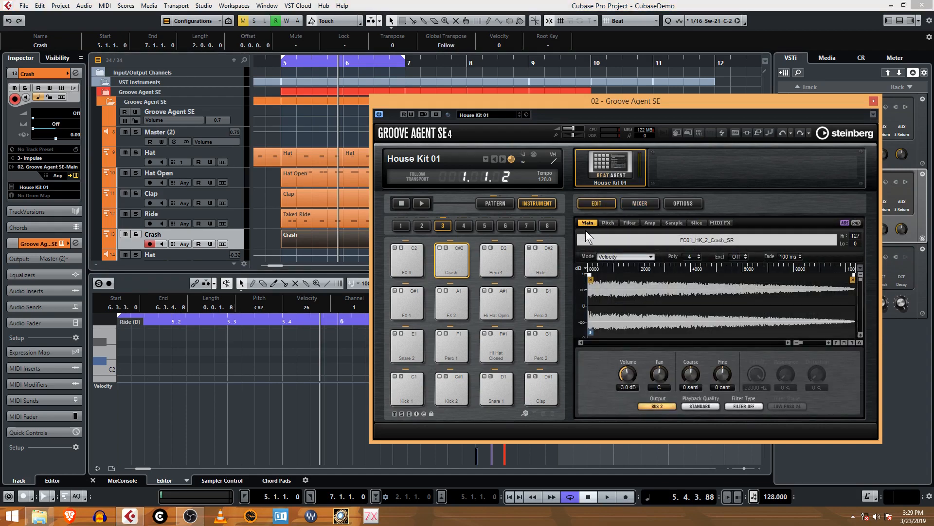
{"action": "left_click", "coordinate": [449, 262]}
{"action": "left_click", "coordinate": [661, 404]}
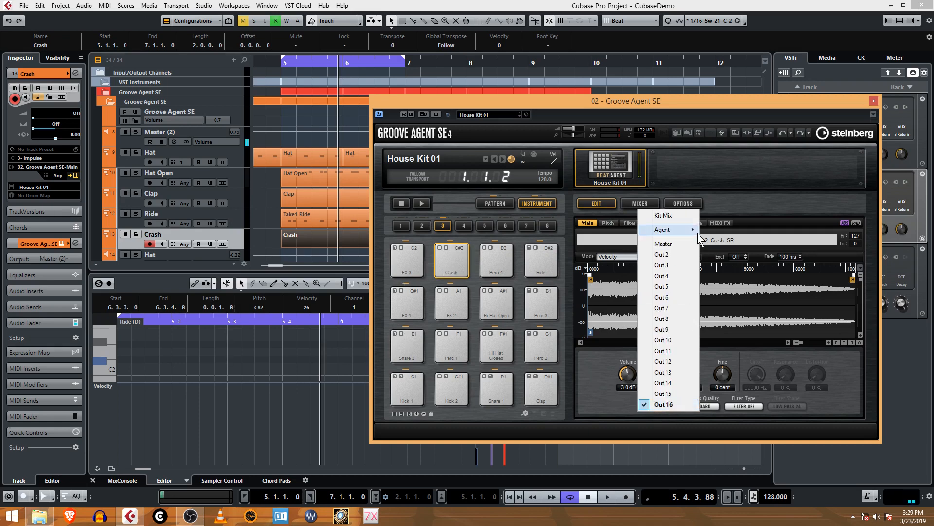
{"action": "mouse_move", "coordinate": [697, 232]}
{"action": "left_click", "coordinate": [740, 273]}
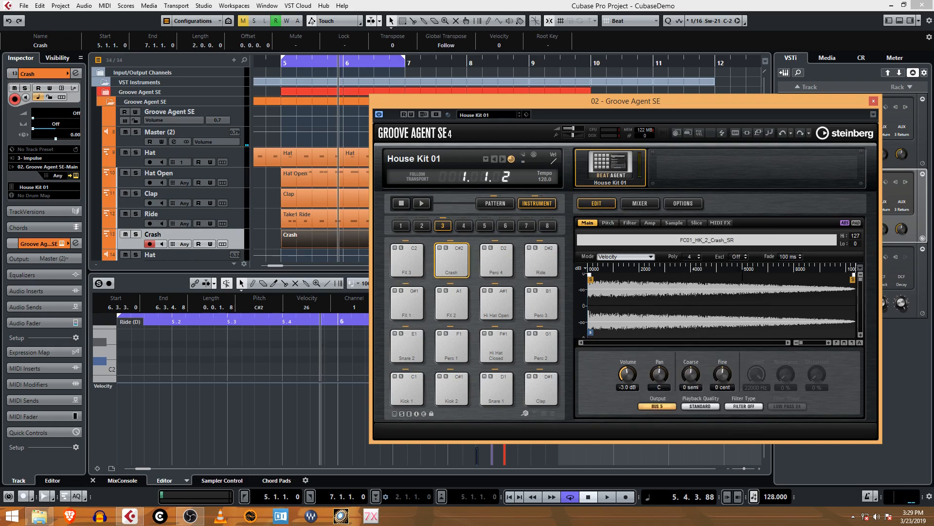
Step: Activate Groove Agent SE's Out 5 and set Bus 5's output to Out 5 on the Agent mixer
{"action": "left_click", "coordinate": [657, 205]}
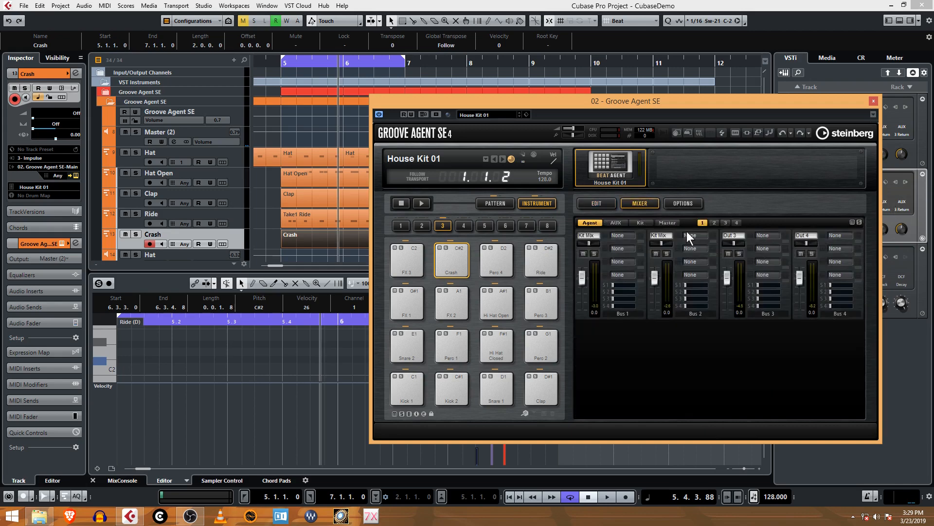
{"action": "left_click", "coordinate": [713, 223]}
{"action": "left_click", "coordinate": [873, 115]}
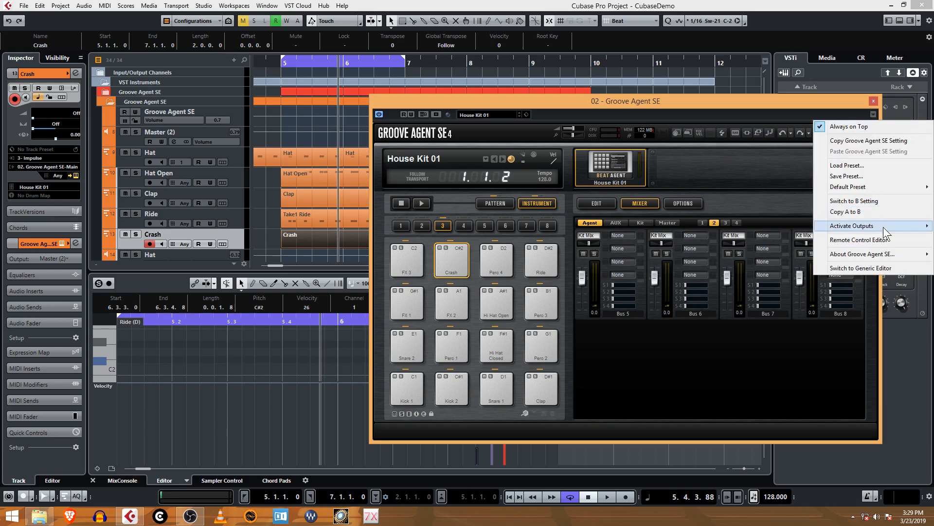
{"action": "mouse_move", "coordinate": [883, 227]}
{"action": "left_click", "coordinate": [781, 279]}
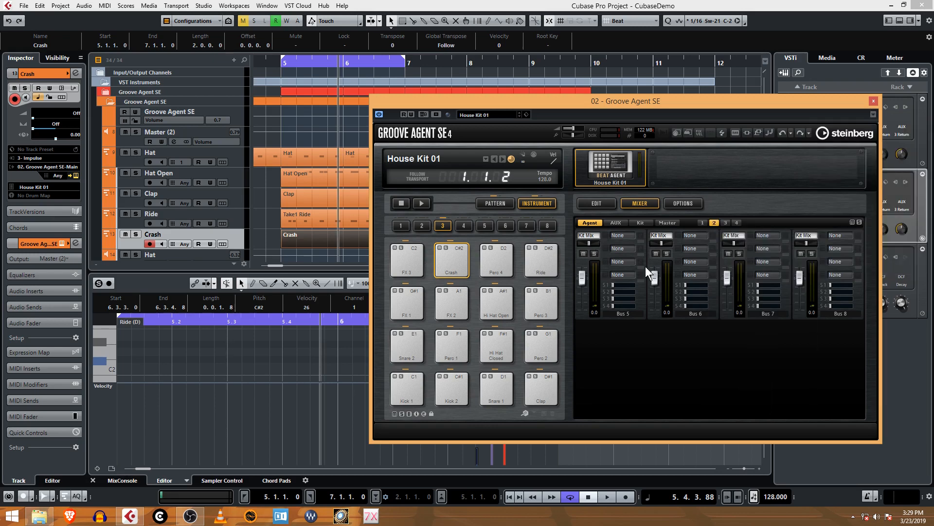
{"action": "left_click", "coordinate": [597, 236]}
{"action": "left_click", "coordinate": [621, 332]}
Step: Insert a Reverb on Groove Agent SE's Bus 5 and audition it from bar 5, closing the instrument window
{"action": "left_click", "coordinate": [627, 236]}
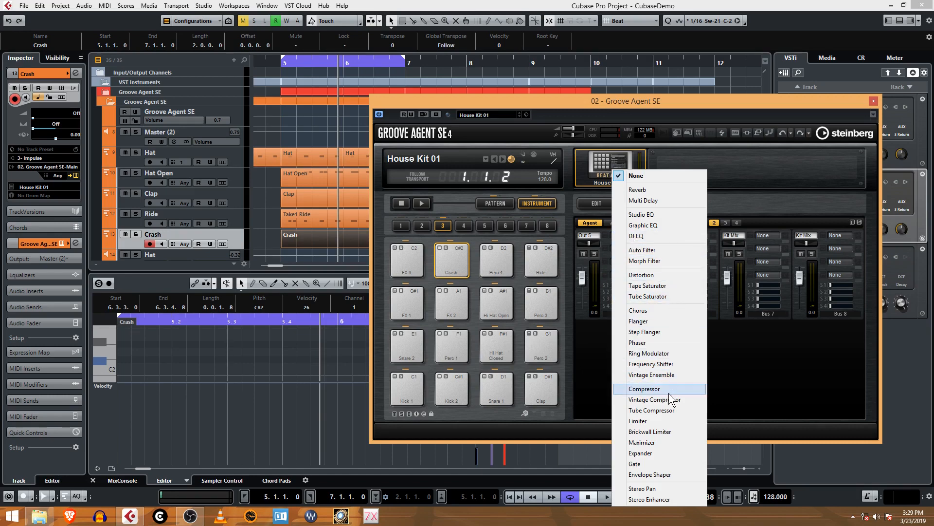
{"action": "left_click", "coordinate": [683, 191]}
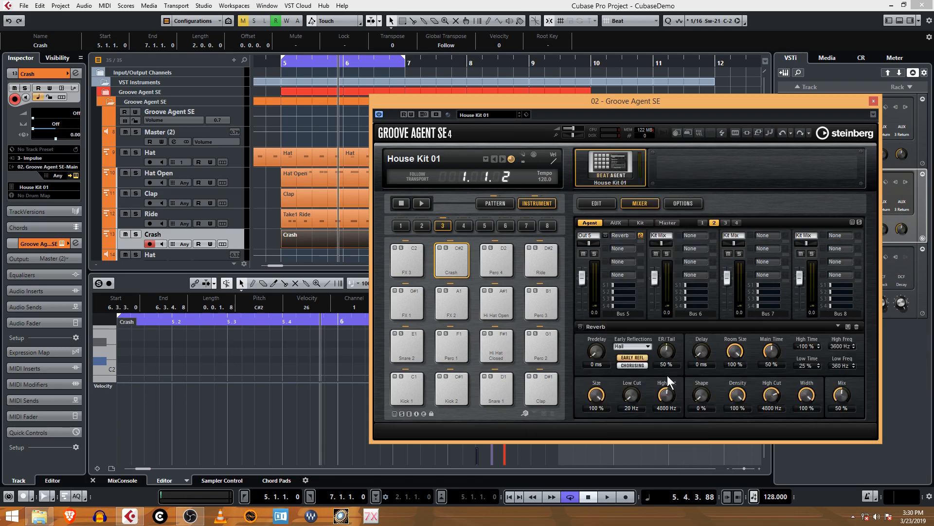
{"action": "left_click", "coordinate": [284, 64]}
{"action": "key", "text": "space"}
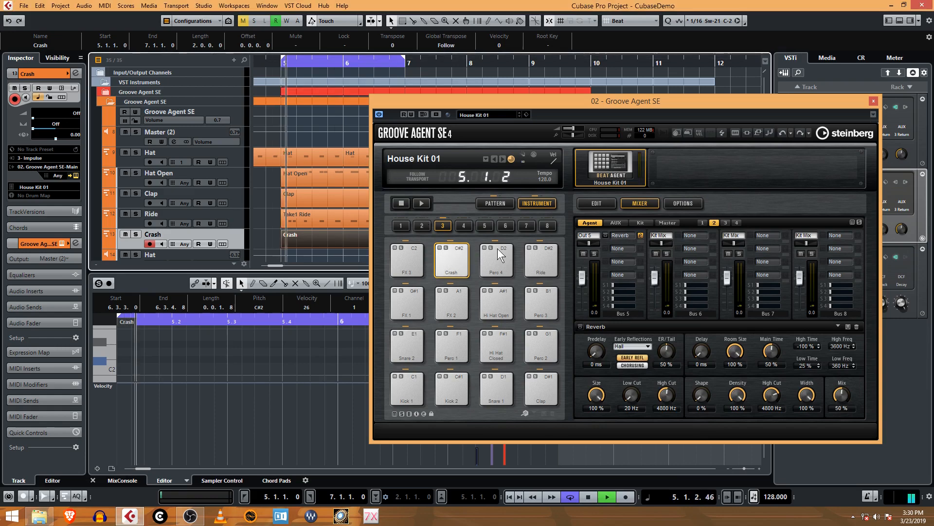
{"action": "left_click_drag", "start_coordinate": [650, 98], "coordinate": [828, 79]}
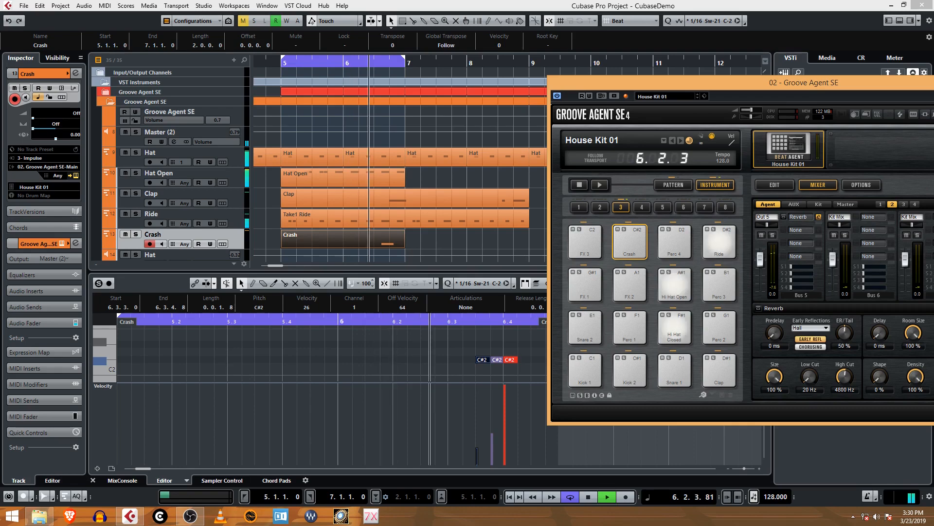
{"action": "left_click", "coordinate": [933, 81]}
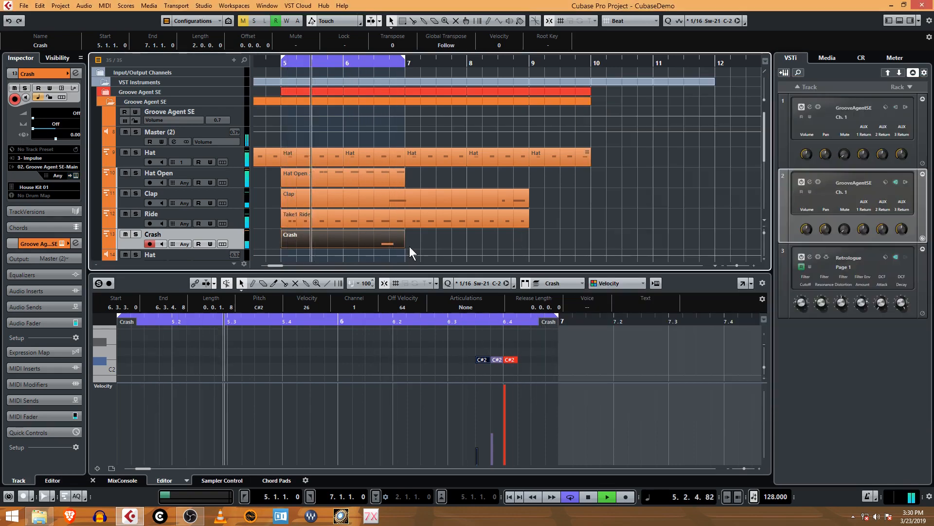
Step: Rename the Out 5 (2) output channel as Crash and colour it orange like the other drum channels
{"action": "scroll", "coordinate": [223, 206], "scroll_direction": "down", "scroll_amount": 6}
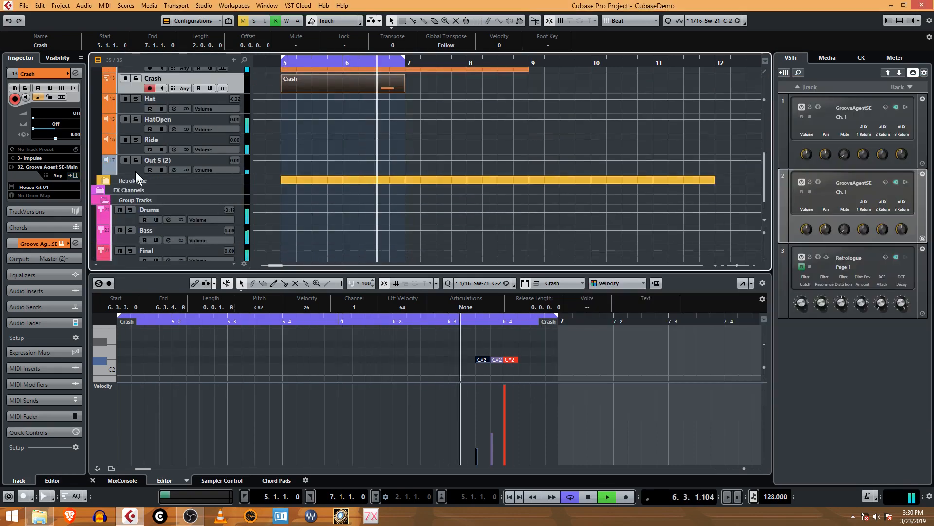
{"action": "left_click", "coordinate": [137, 171]}
{"action": "double_click", "coordinate": [142, 161]}
{"action": "type", "text": "C"}
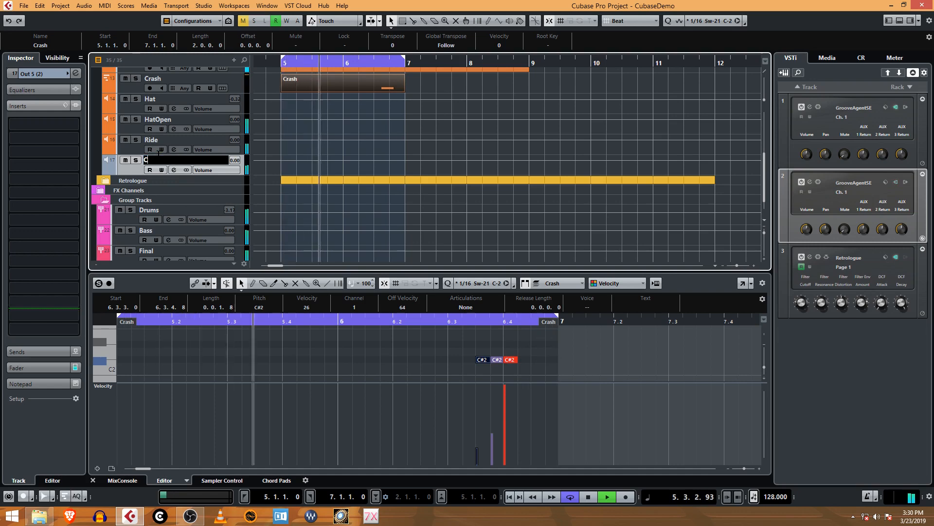
{"action": "type", "text": "rash"}
{"action": "key", "text": "Return"}
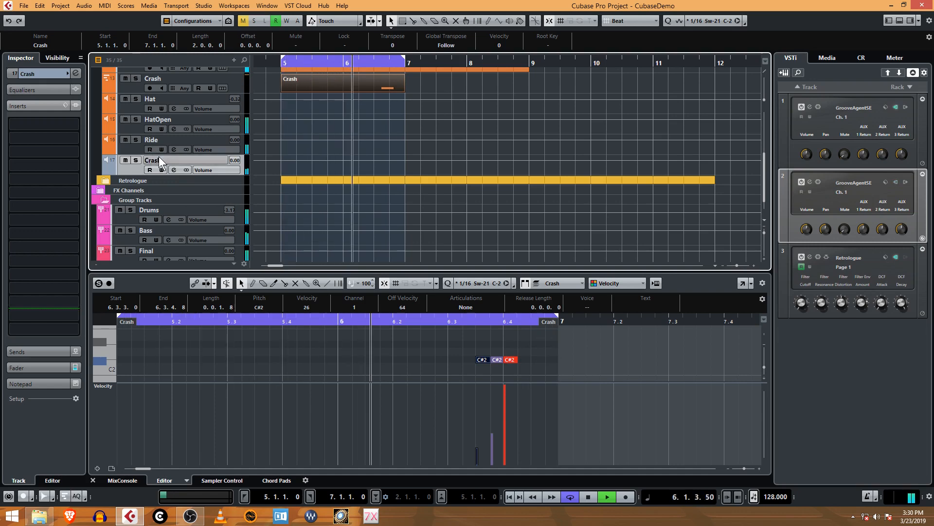
{"action": "left_click", "coordinate": [69, 74]}
{"action": "left_click", "coordinate": [98, 75]}
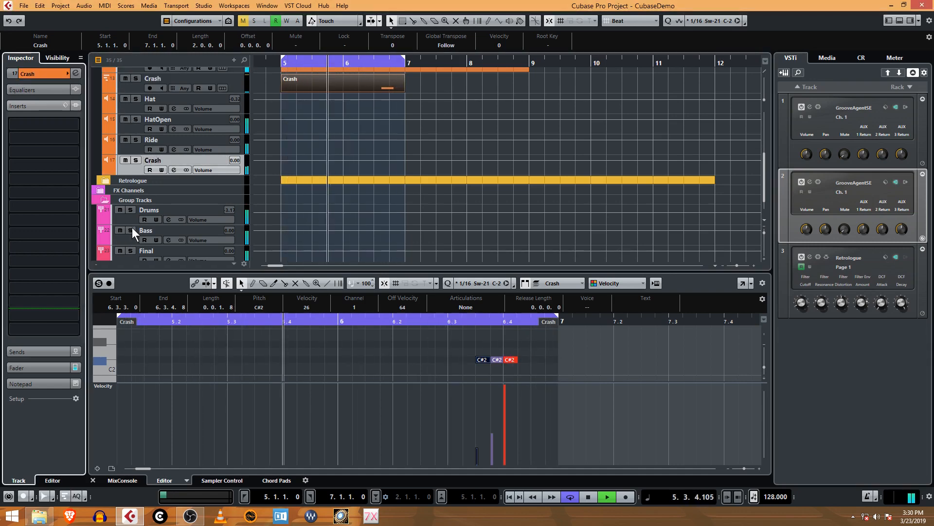
Step: Add an active send to Delay on the Crash channel and set its send level to -1.07
{"action": "left_click", "coordinate": [175, 169]}
{"action": "left_click", "coordinate": [692, 136]}
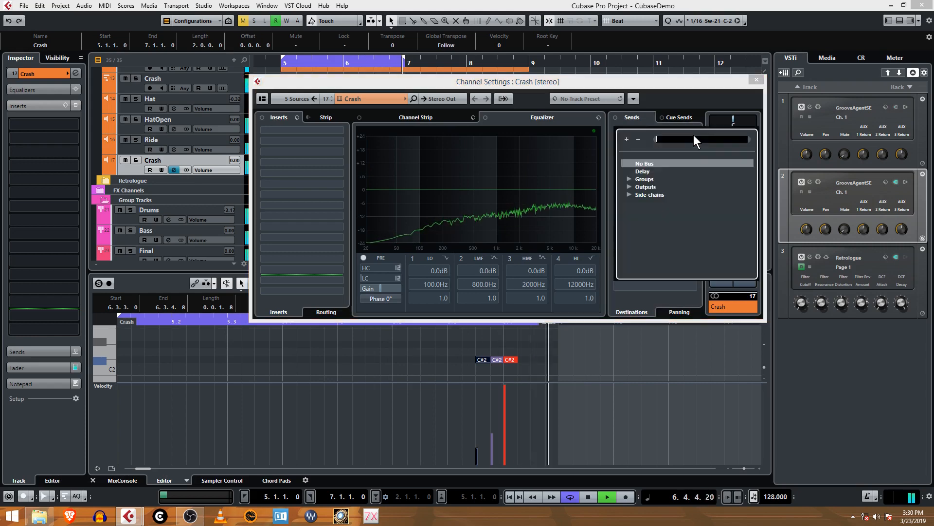
{"action": "left_click", "coordinate": [657, 173]}
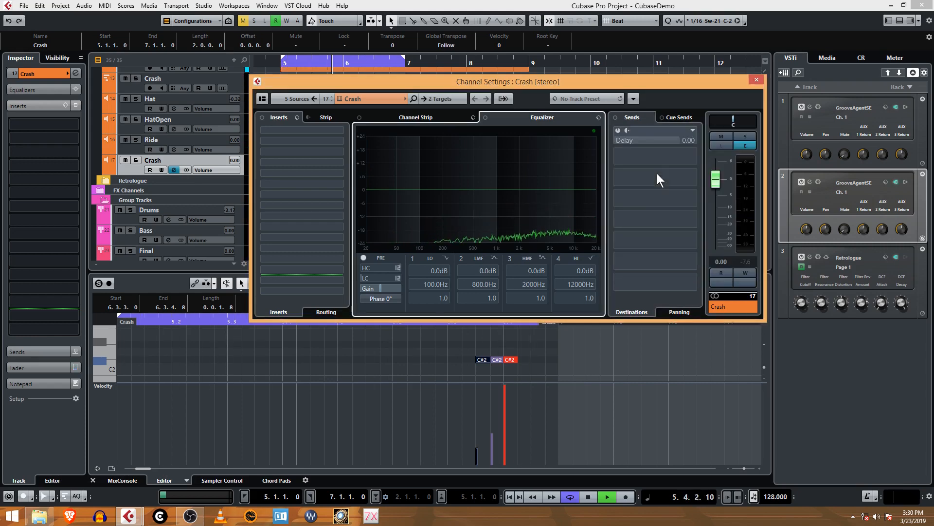
{"action": "left_click", "coordinate": [624, 132]}
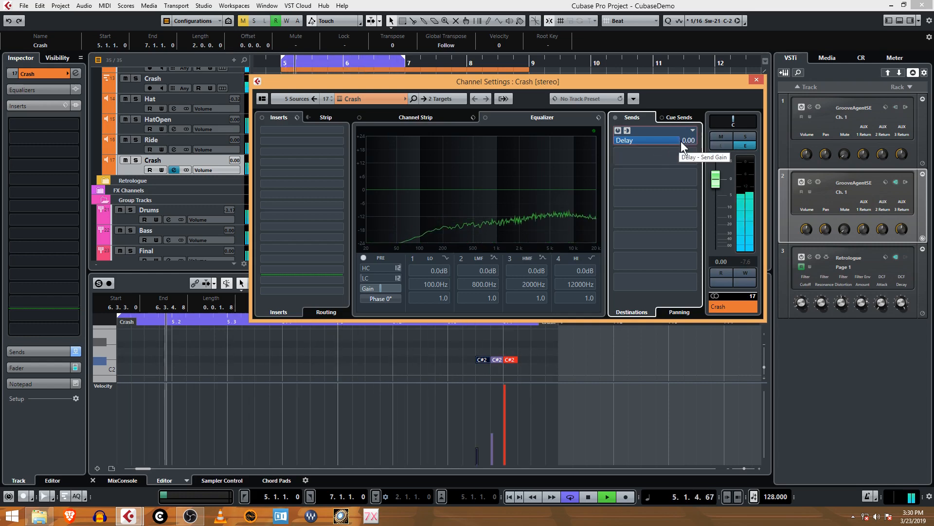
{"action": "left_click_drag", "start_coordinate": [681, 141], "coordinate": [704, 144]}
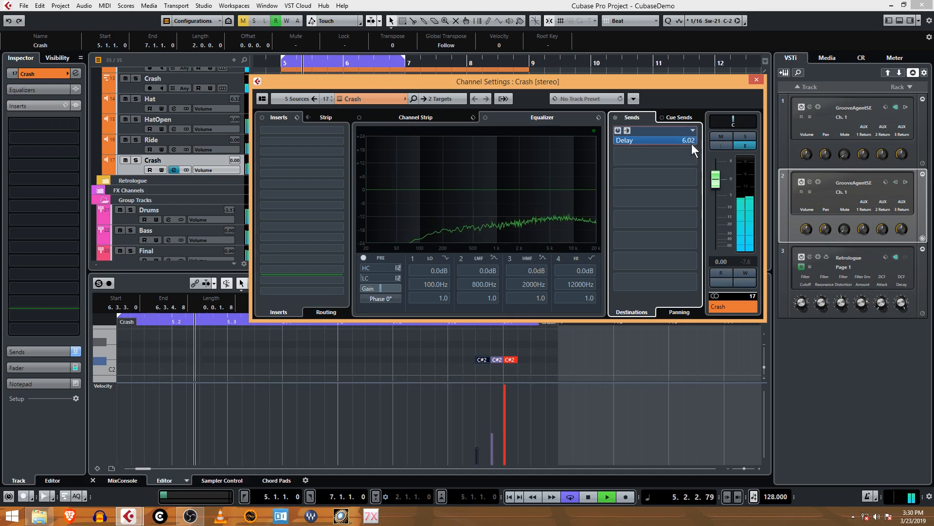
{"action": "left_click_drag", "start_coordinate": [693, 141], "coordinate": [668, 142]}
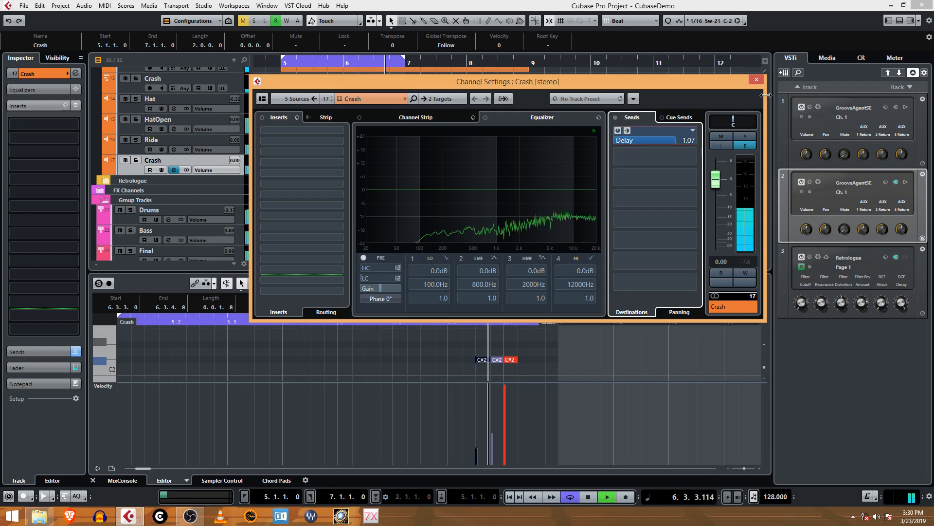
{"action": "key", "text": "space"}
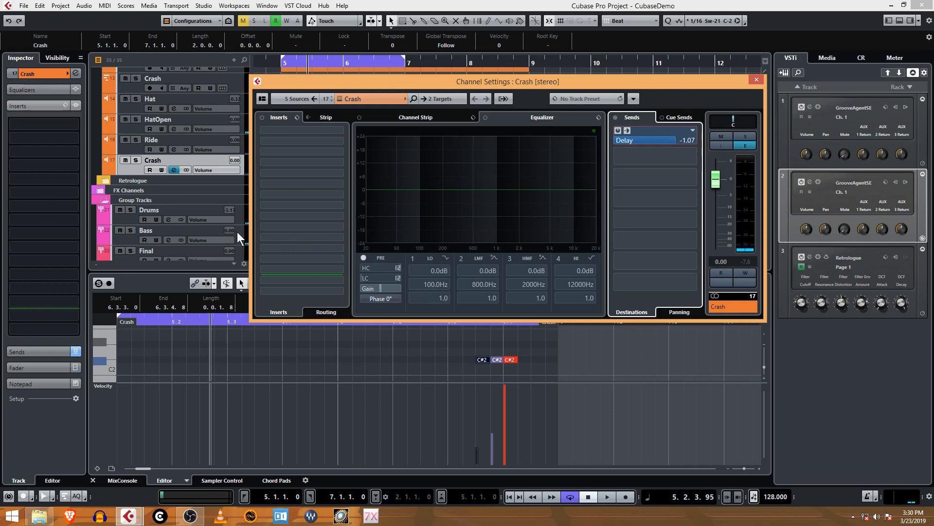
{"action": "left_click", "coordinate": [757, 80]}
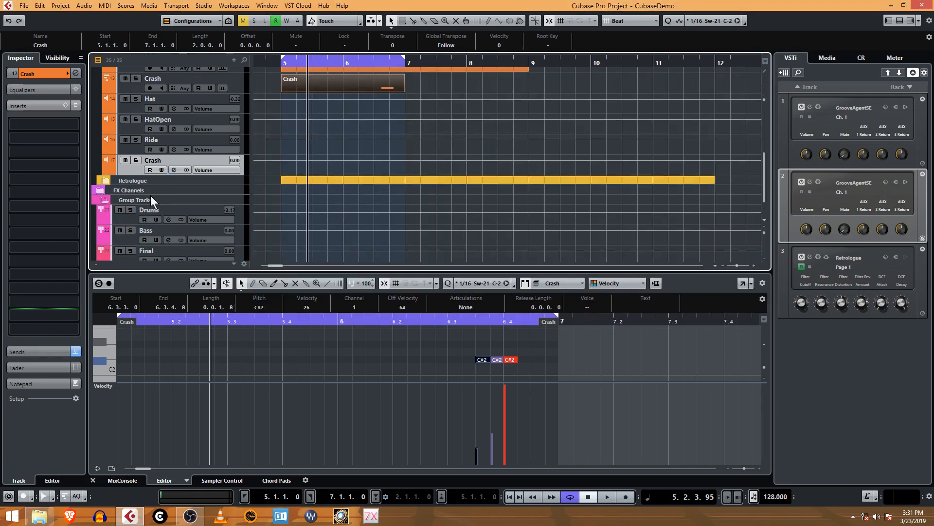
Step: Copy the Hat Open part to bar 7, and shift the Crash part to bar 7, extending its start back to bar 5
{"action": "scroll", "coordinate": [366, 137], "scroll_direction": "up", "scroll_amount": 4}
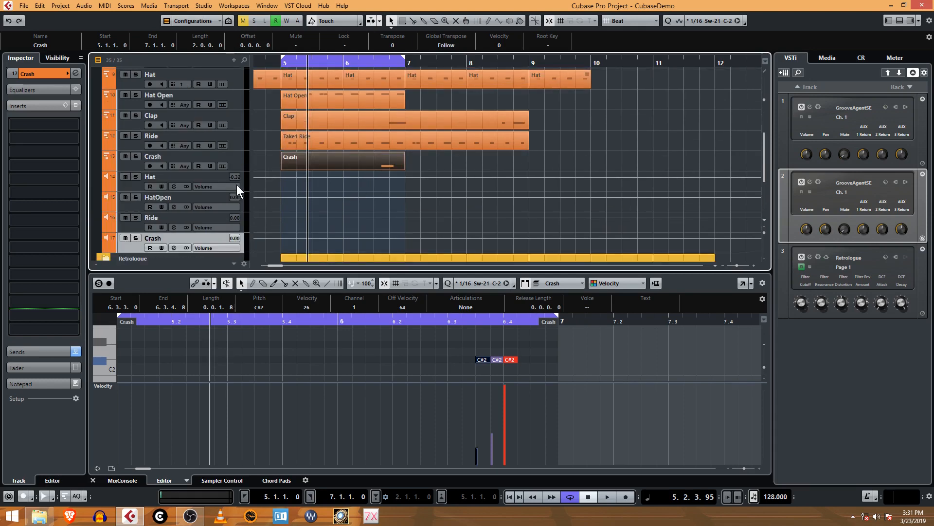
{"action": "scroll", "coordinate": [238, 185], "scroll_direction": "up", "scroll_amount": 2}
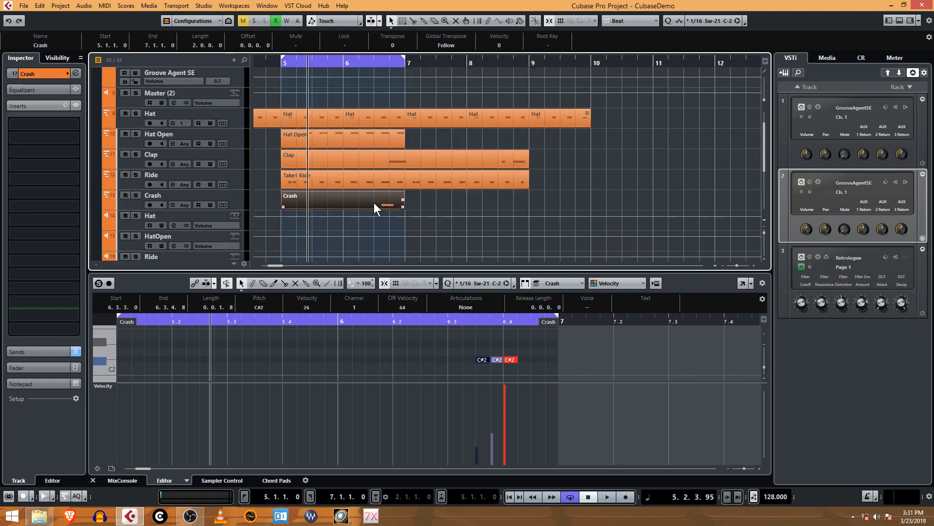
{"action": "left_click", "coordinate": [408, 186]}
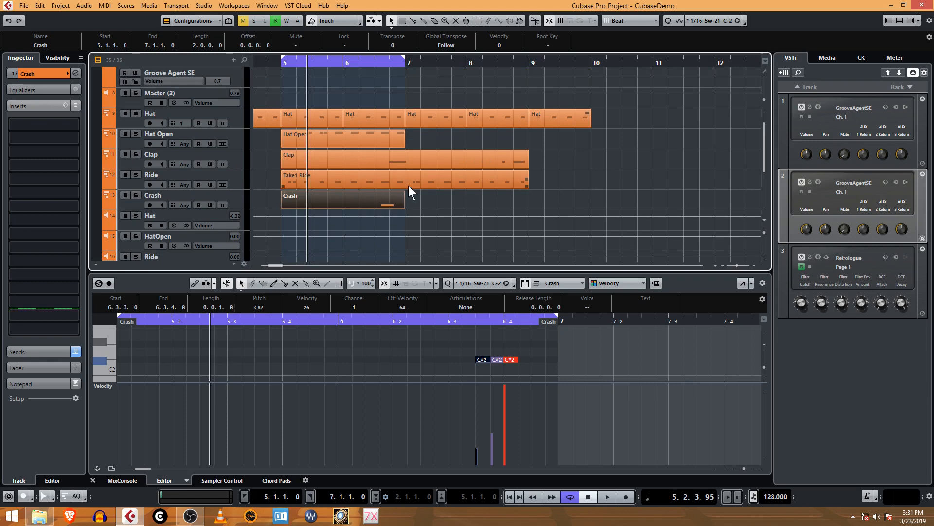
{"action": "left_click", "coordinate": [408, 192]}
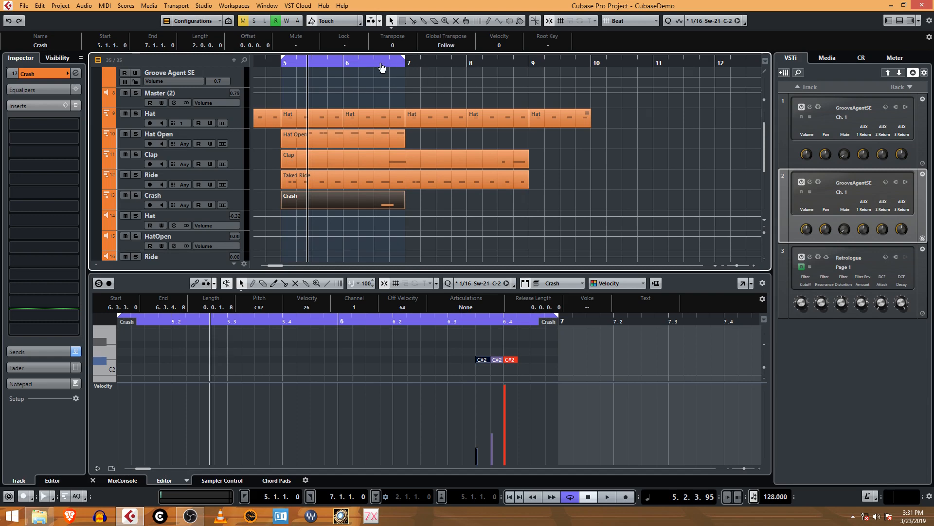
{"action": "left_click_drag", "start_coordinate": [391, 141], "coordinate": [510, 138]}
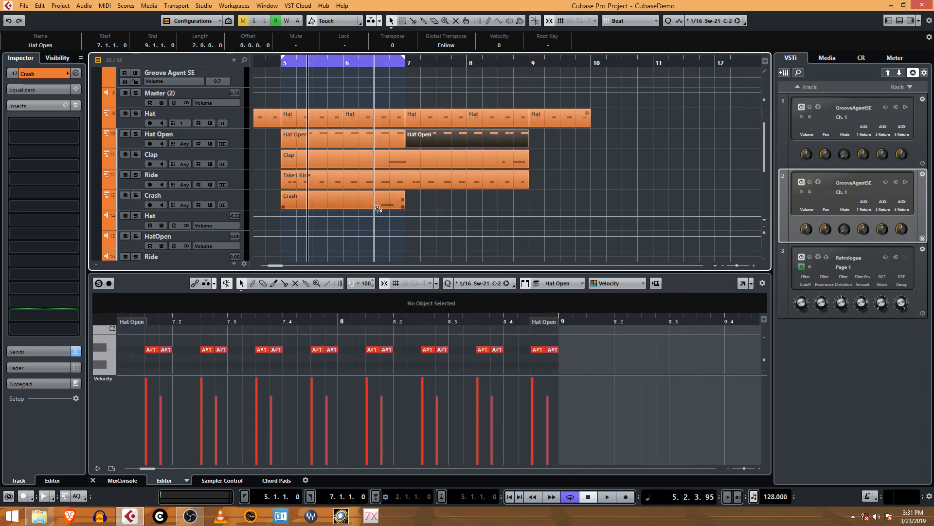
{"action": "left_click_drag", "start_coordinate": [346, 199], "coordinate": [477, 202]}
{"action": "left_click_drag", "start_coordinate": [405, 208], "coordinate": [282, 206]}
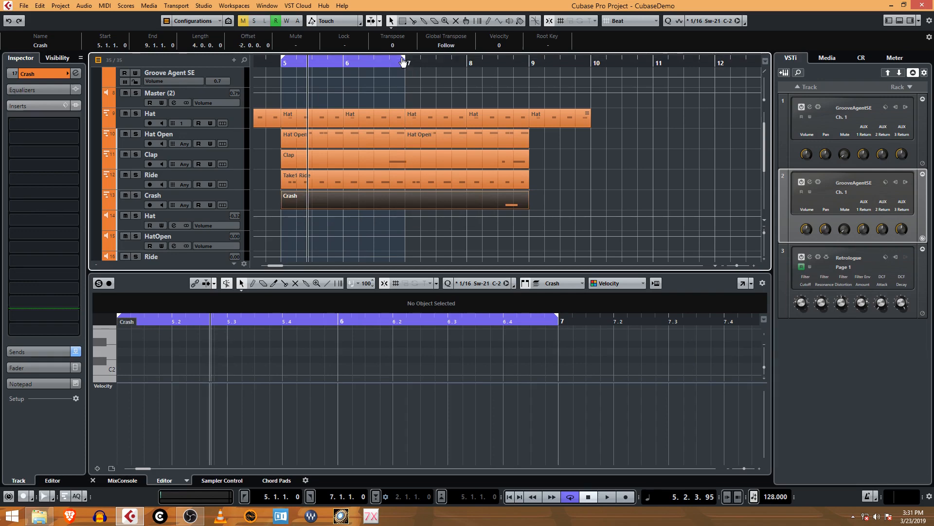
Step: Extend the loop range's end to bar 9 and play it back briefly
{"action": "left_click_drag", "start_coordinate": [402, 62], "coordinate": [529, 71]}
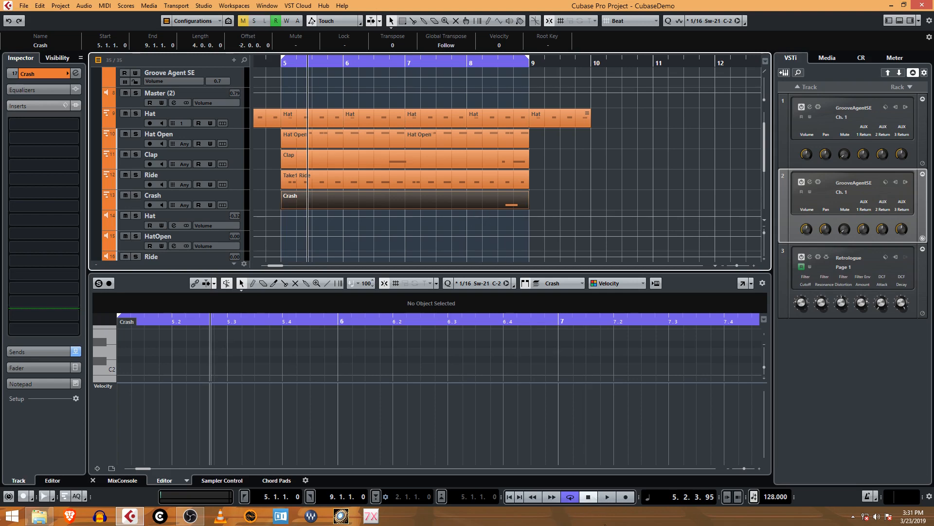
{"action": "left_click", "coordinate": [608, 497]}
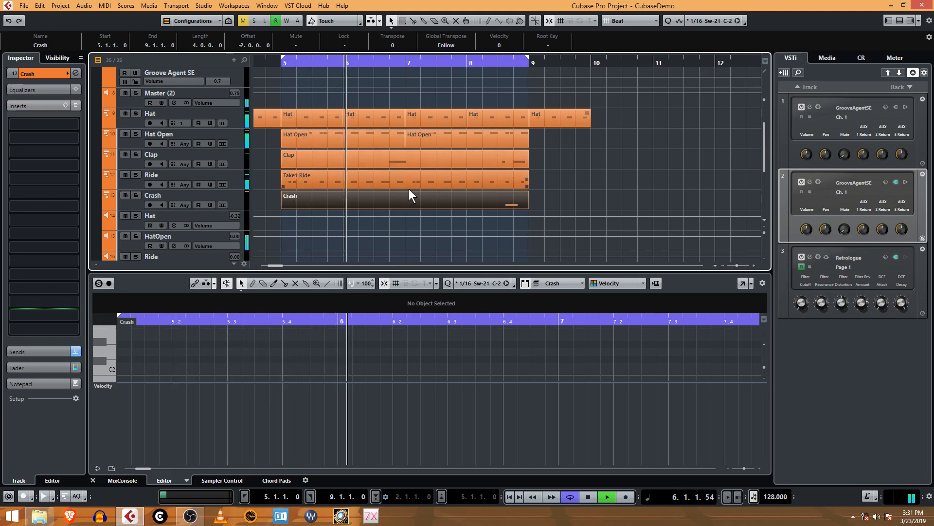
{"action": "key", "text": "space"}
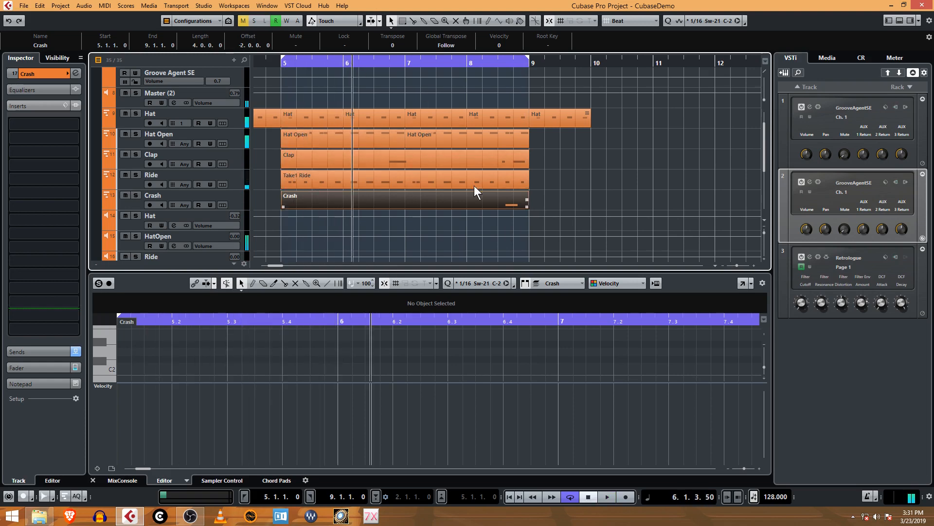
Step: Open the Clap part in an enlarged key editor and raise the velocity of the short D#1 note just after 8.3
{"action": "left_click", "coordinate": [509, 162]}
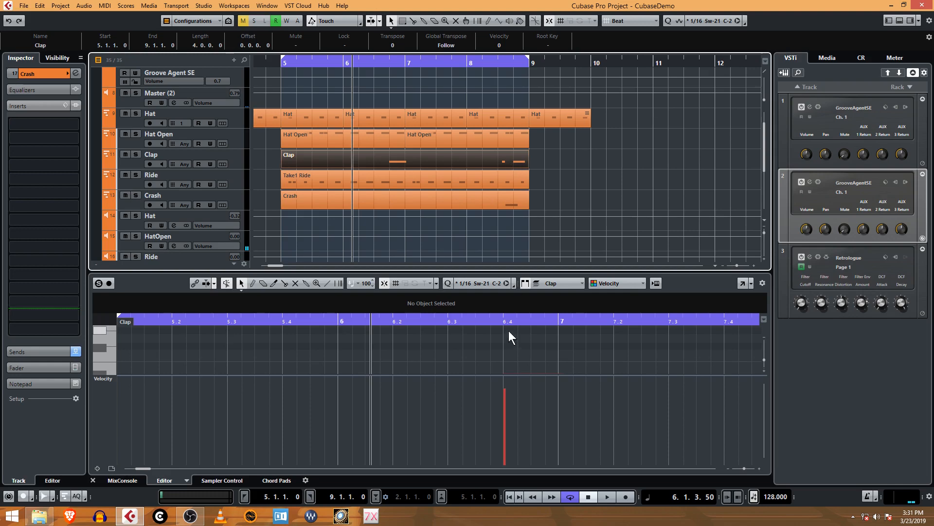
{"action": "left_click_drag", "start_coordinate": [530, 271], "coordinate": [534, 228]}
{"action": "scroll", "coordinate": [535, 323], "scroll_direction": "down", "scroll_amount": 3}
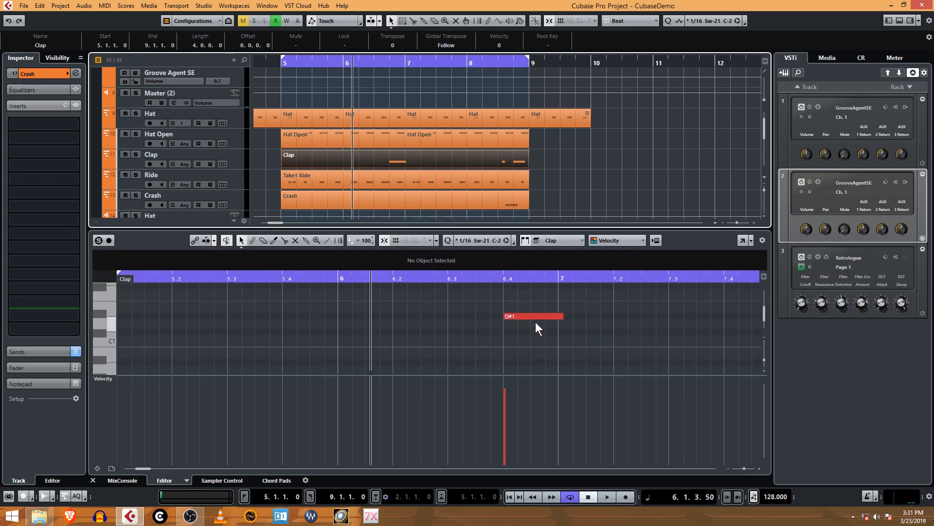
{"action": "scroll", "coordinate": [533, 326], "scroll_direction": "up", "scroll_amount": 3}
{"action": "scroll", "coordinate": [523, 333], "scroll_direction": "left", "scroll_amount": 3}
{"action": "scroll", "coordinate": [525, 332], "scroll_direction": "right", "scroll_amount": 10}
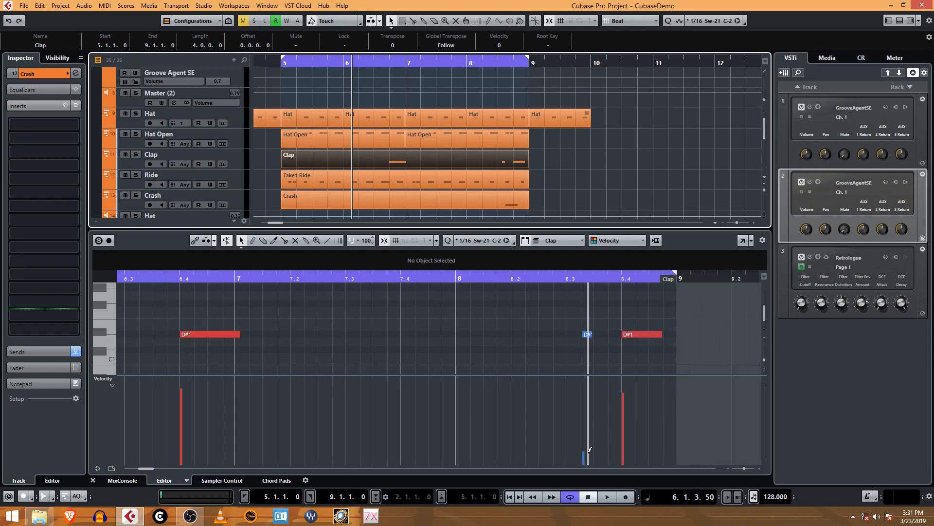
{"action": "left_click", "coordinate": [588, 439]}
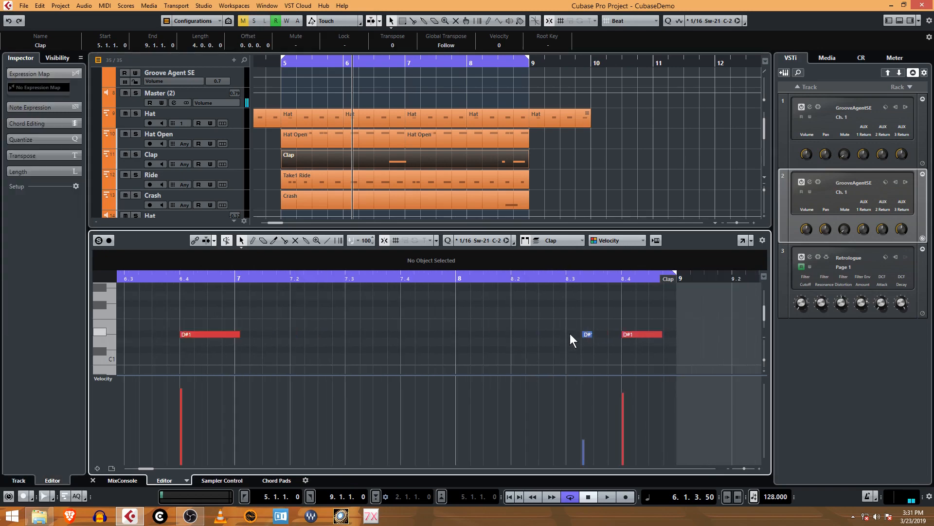
Step: Add a short D#1 clap note at 8.2.3 with velocity 47, and raise the velocity of the short note following it
{"action": "double_click", "coordinate": [557, 335]}
{"action": "left_click", "coordinate": [555, 435]}
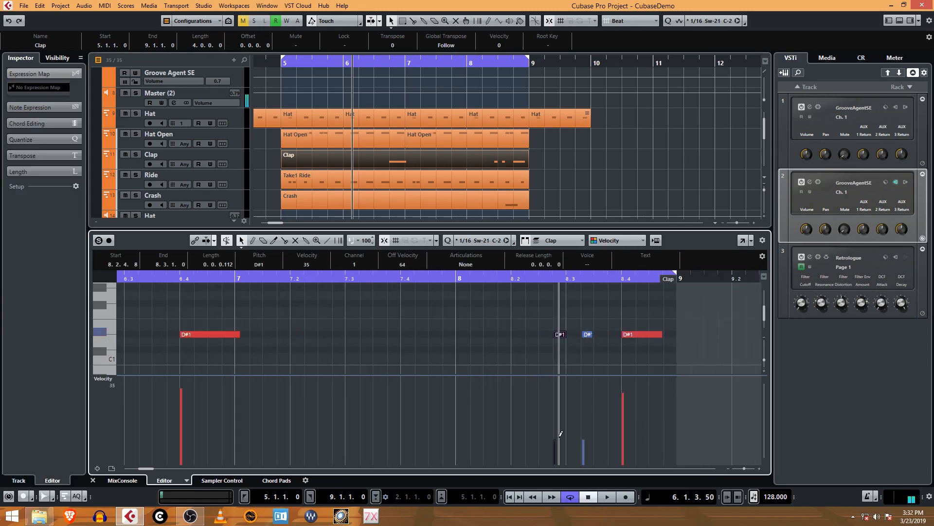
{"action": "left_click", "coordinate": [587, 423]}
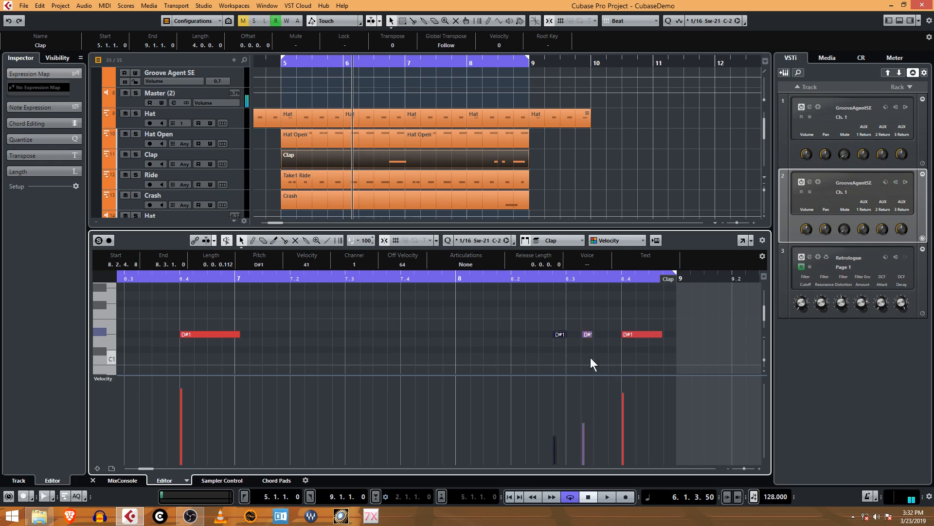
{"action": "left_click_drag", "start_coordinate": [560, 334], "coordinate": [545, 340]}
{"action": "left_click", "coordinate": [548, 431]}
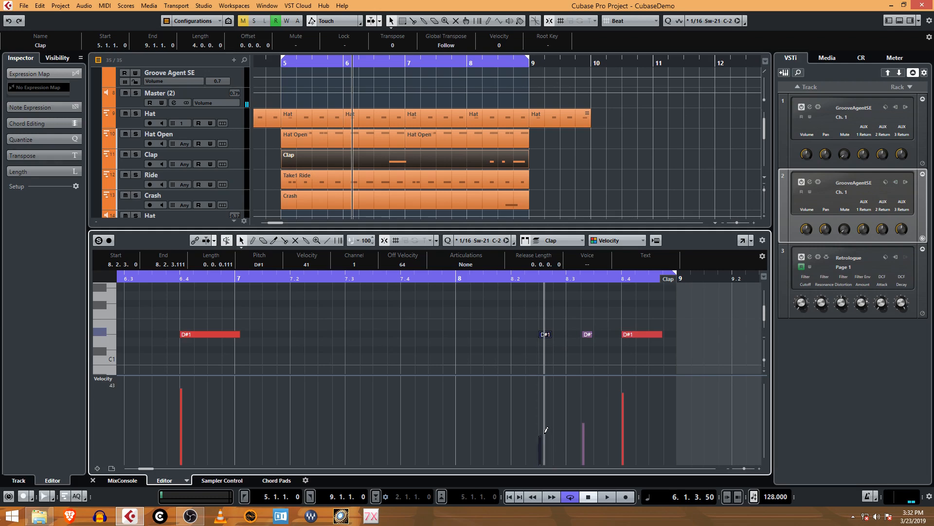
{"action": "left_click", "coordinate": [584, 410]}
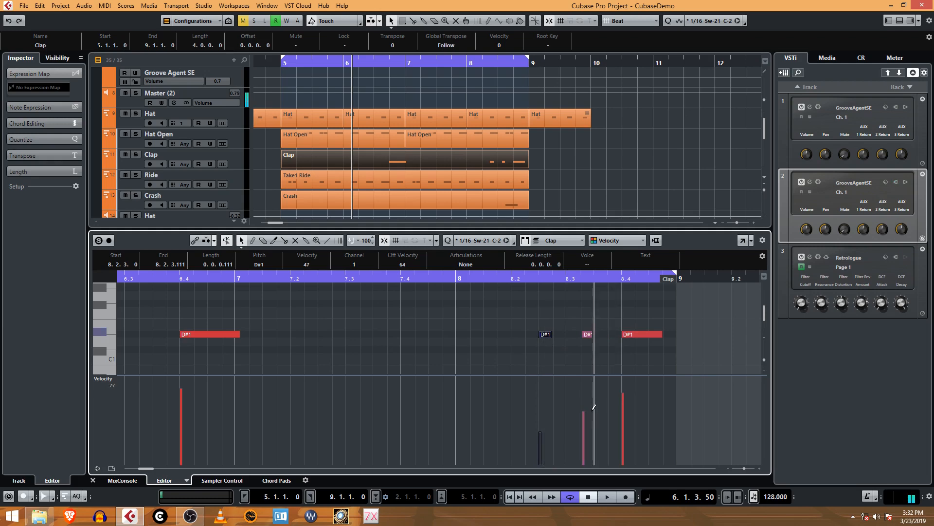
Step: Play the loop from bar 5 and lower the velocity of the clap note at 8.2.3 to 28
{"action": "left_click", "coordinate": [283, 64]}
{"action": "key", "text": "space"}
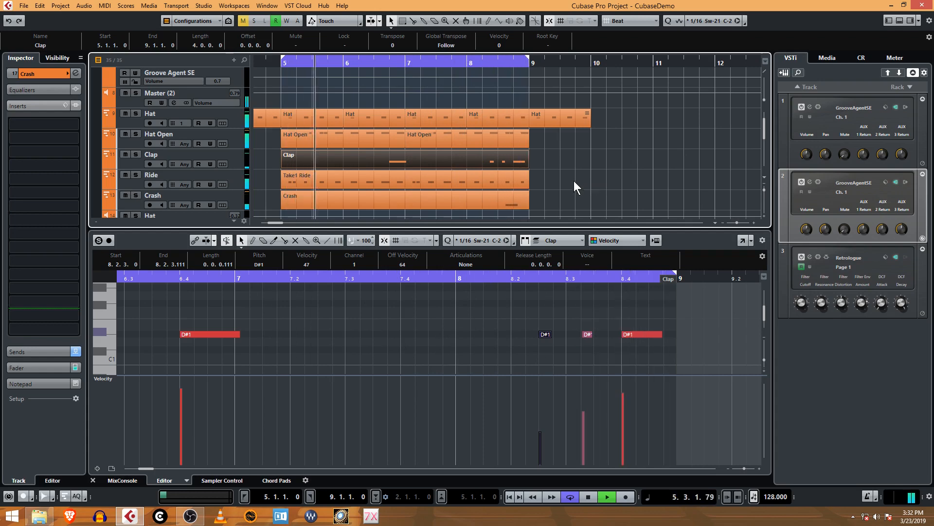
{"action": "left_click", "coordinate": [549, 444]}
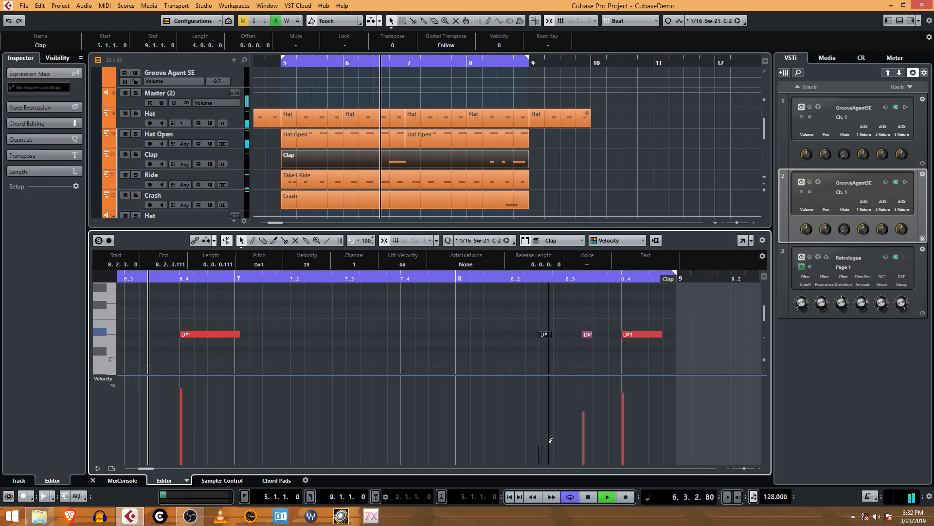
Step: Lower the velocities of the two short clap notes before 8.4, setting the 8.2.3 note to 21, and stop playback
{"action": "left_click", "coordinate": [586, 427]}
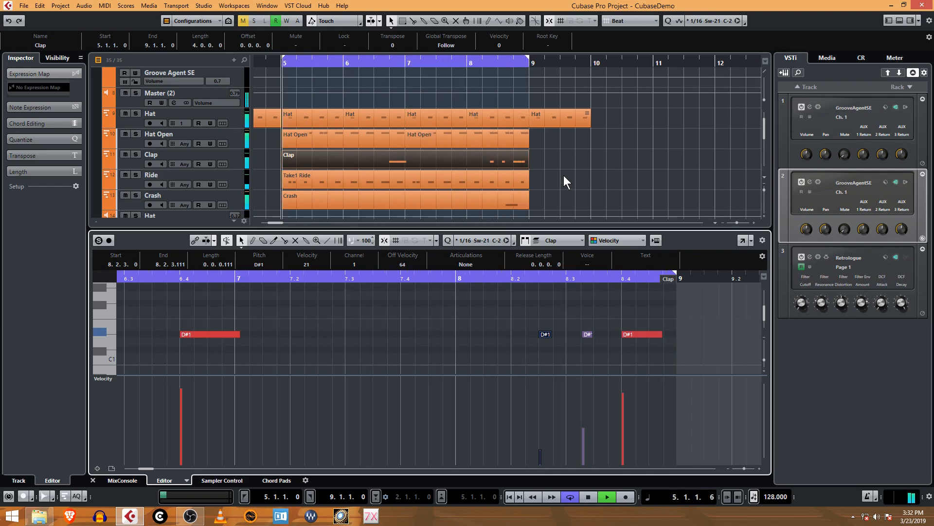
{"action": "key", "text": "space"}
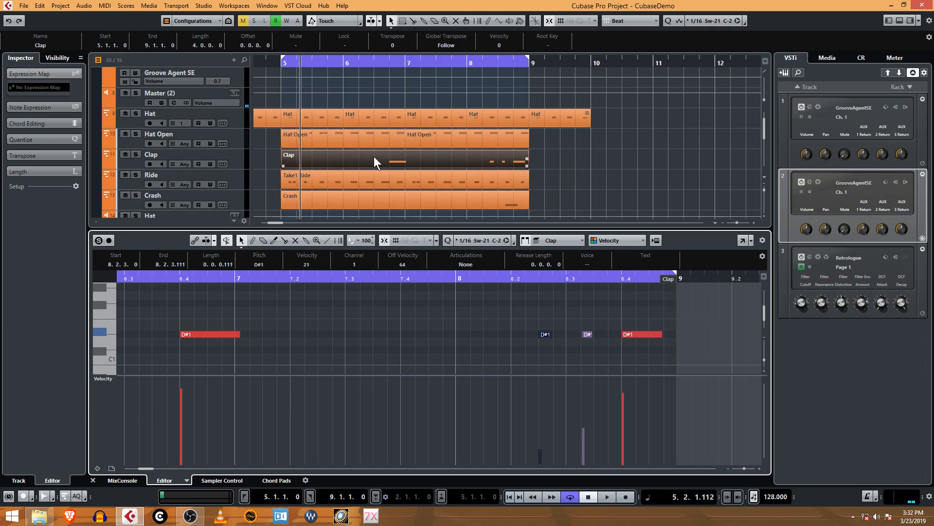
Step: Look through the track list, briefly unfolding the Retrologue folder, and examine the Drums, Bass and Final group tracks
{"action": "scroll", "coordinate": [326, 141], "scroll_direction": "down", "scroll_amount": 1}
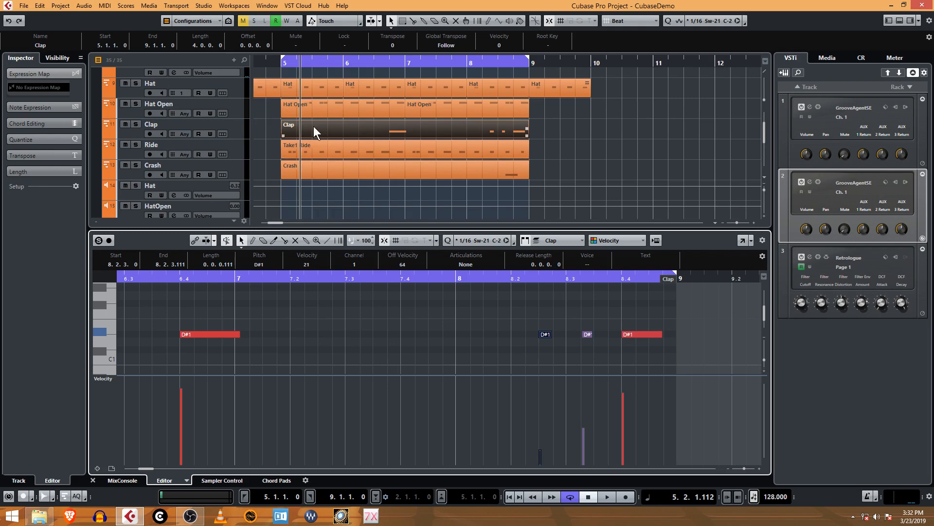
{"action": "scroll", "coordinate": [345, 116], "scroll_direction": "up", "scroll_amount": 1}
{"action": "scroll", "coordinate": [341, 142], "scroll_direction": "down", "scroll_amount": 5}
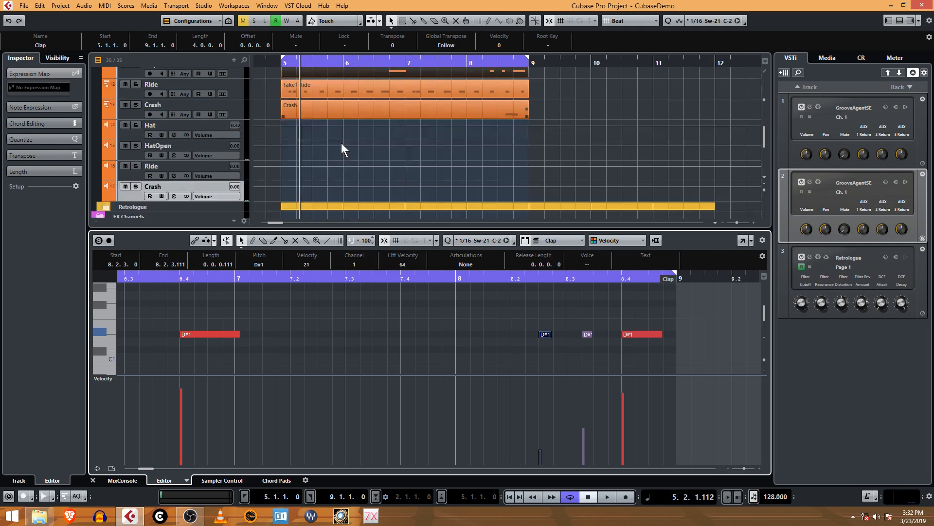
{"action": "left_click", "coordinate": [107, 145]}
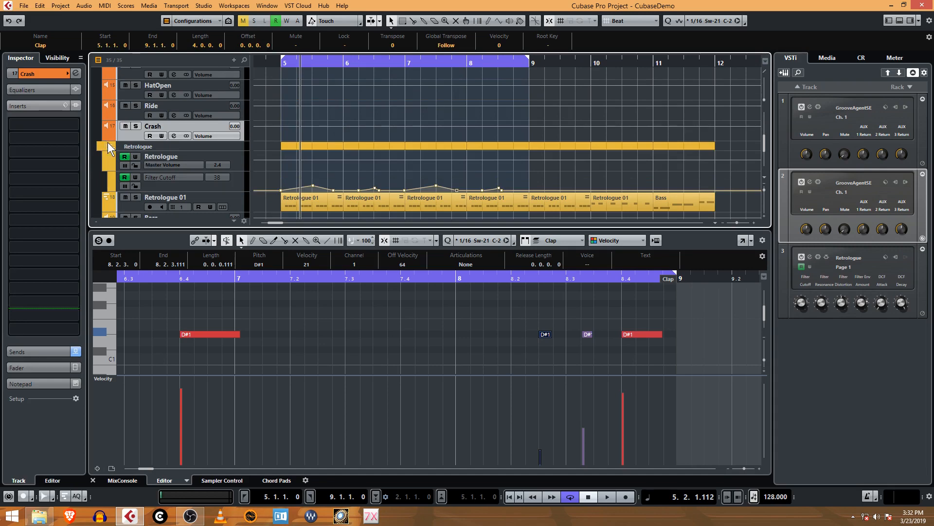
{"action": "left_click", "coordinate": [109, 146]}
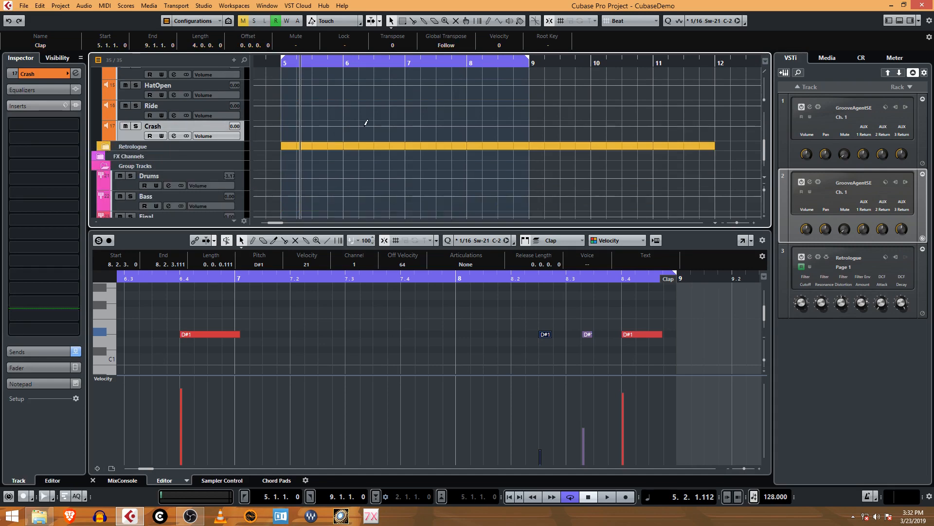
{"action": "scroll", "coordinate": [222, 150], "scroll_direction": "down", "scroll_amount": 2}
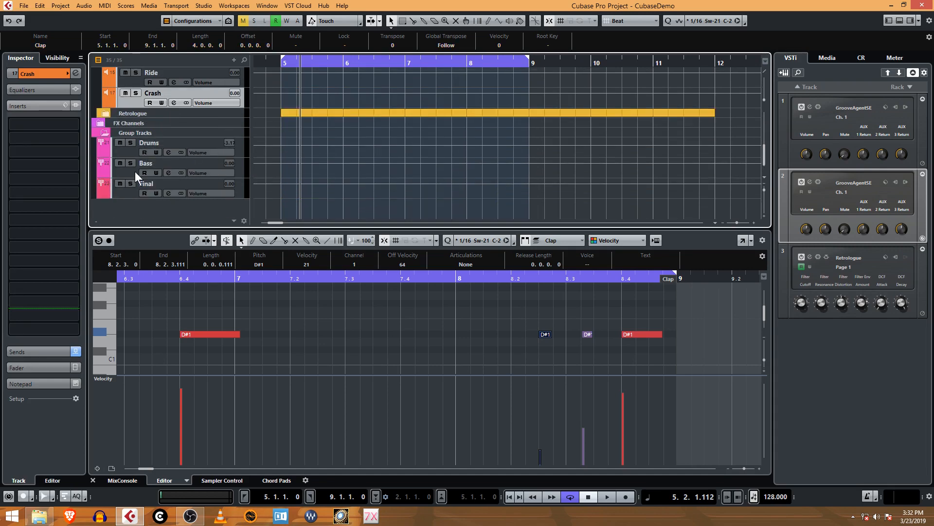